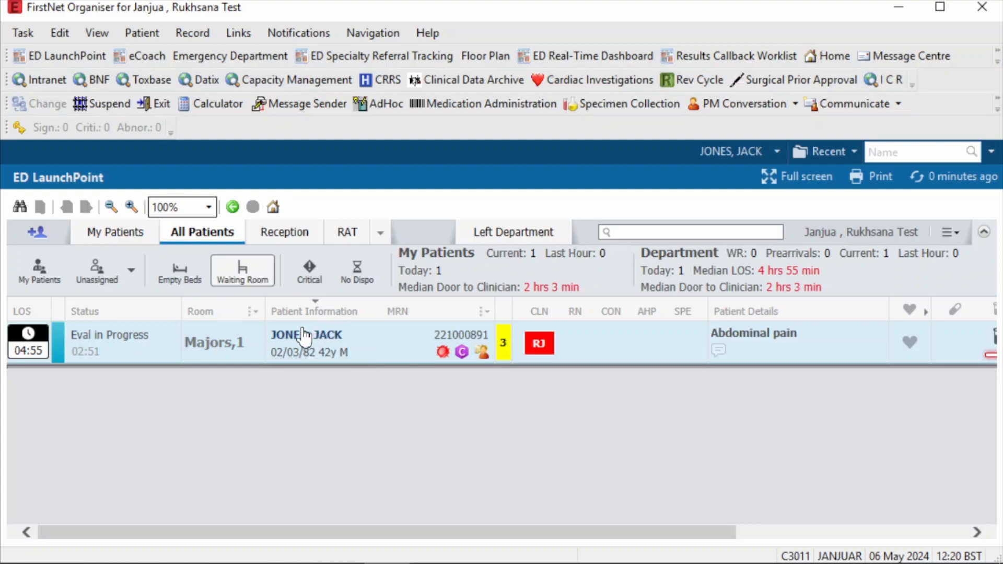
Step: Open the ED View for the patient with abdominal pain and start a new ED Treatment Form from the ED Discharge Workflow
right_click(374, 338)
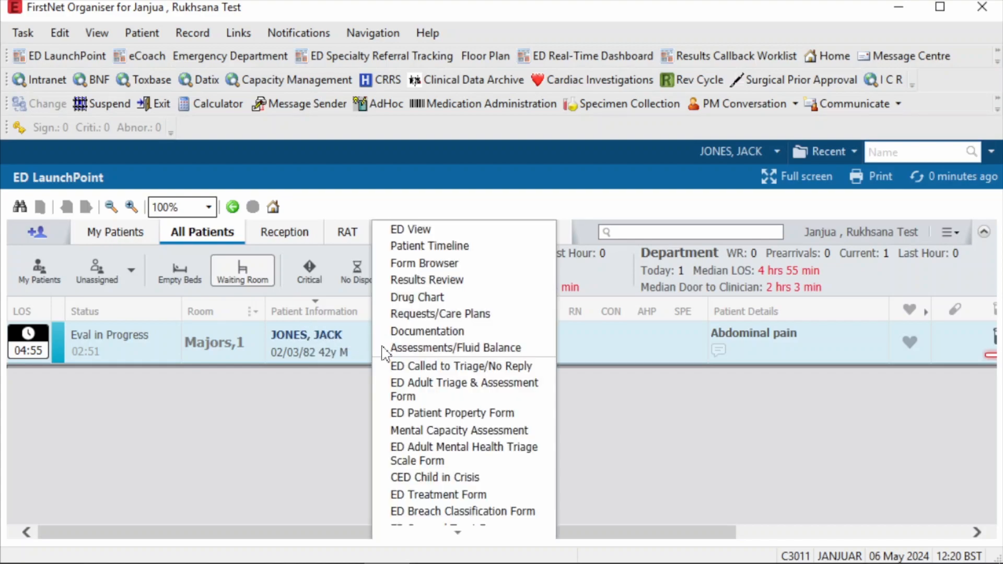
click(428, 234)
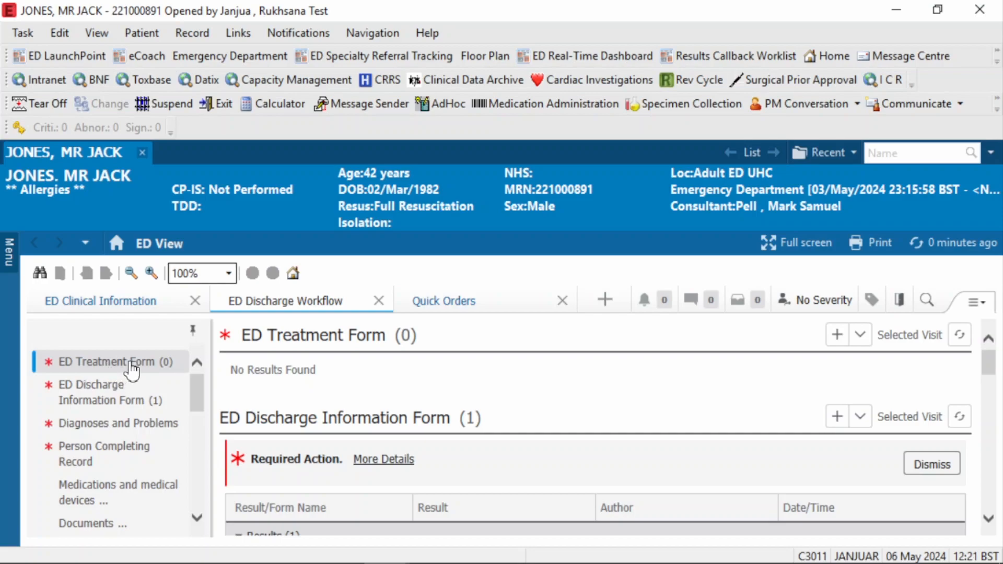
click(863, 339)
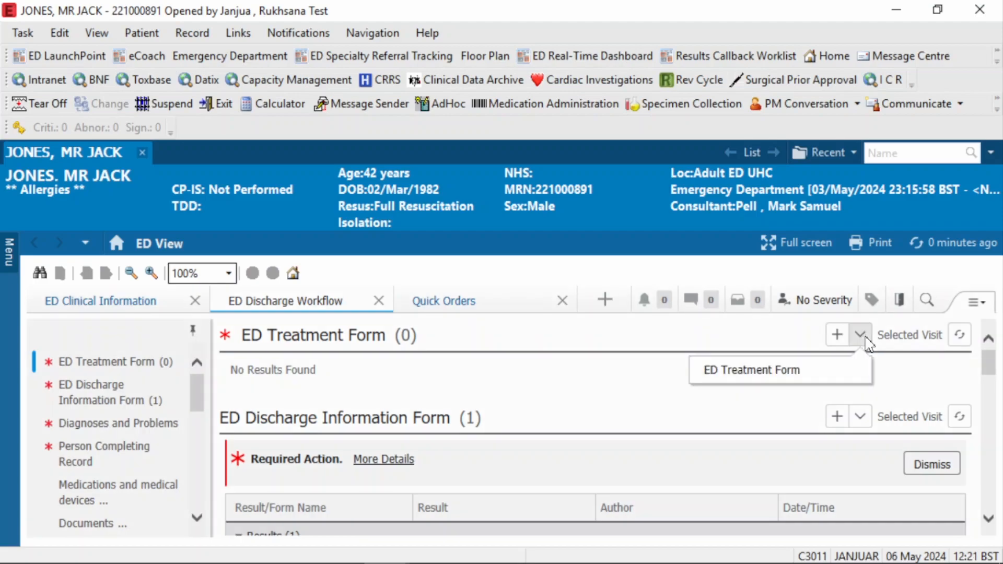
click(747, 383)
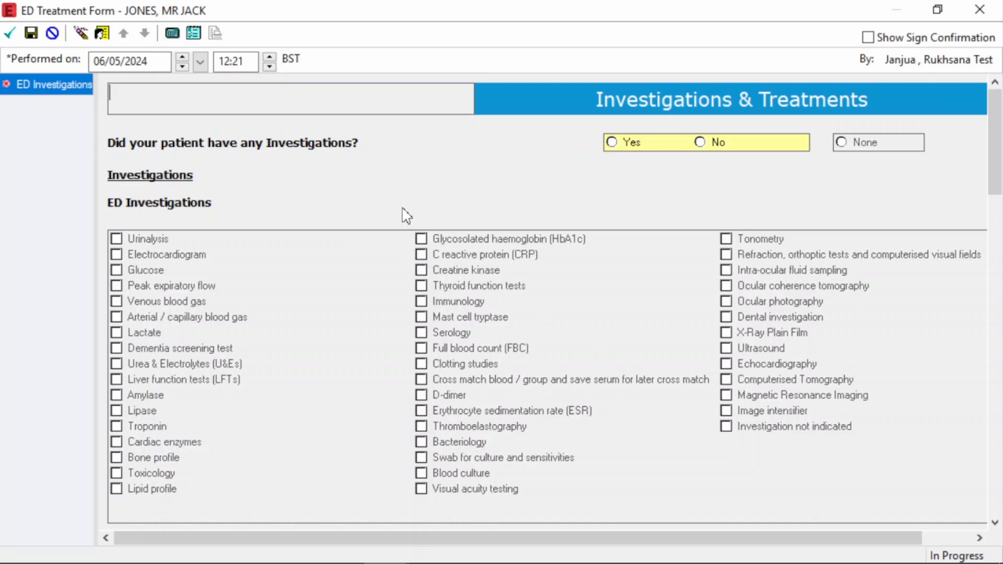
Step: Answer Yes to the patient having investigations and select Full blood count (FBC) and Ultrasound
mouse_move(998, 140)
mouse_down()
mouse_move(999, 266)
mouse_move(997, 158)
mouse_up()
click(612, 142)
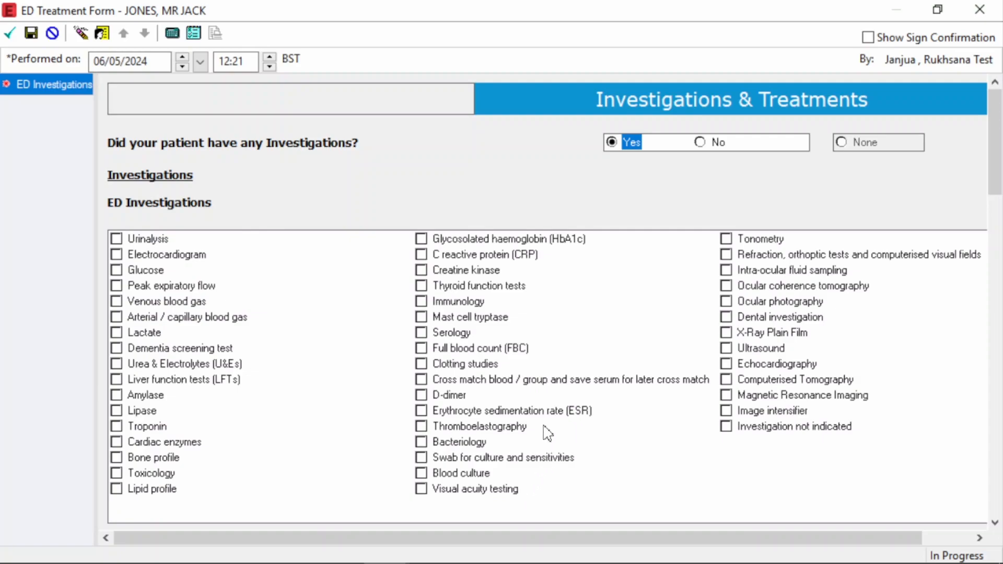
click(421, 349)
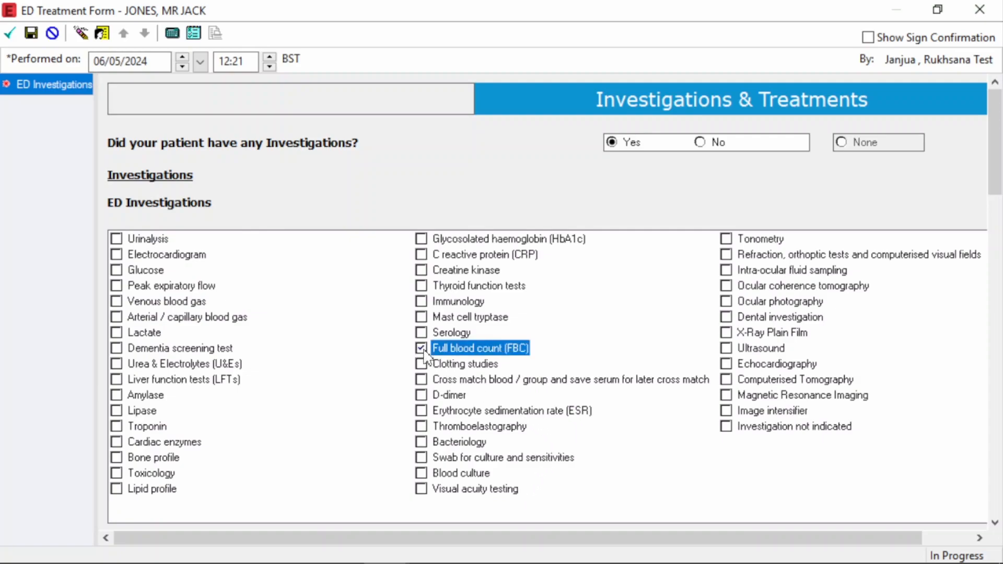
click(727, 350)
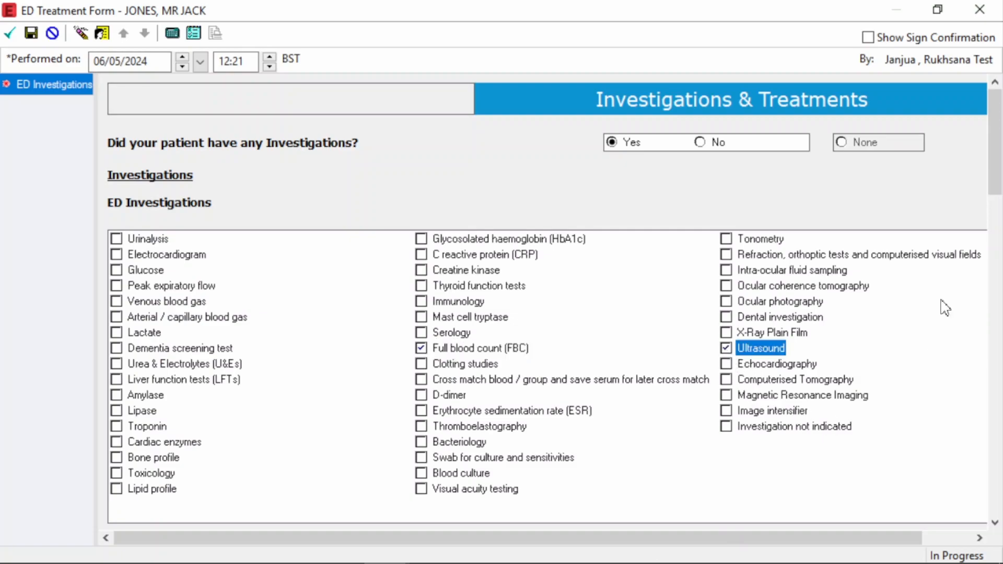
Step: Answer No to the patient having treatments, mark None, and sign the ED Treatment Form
drag(998, 155, 997, 217)
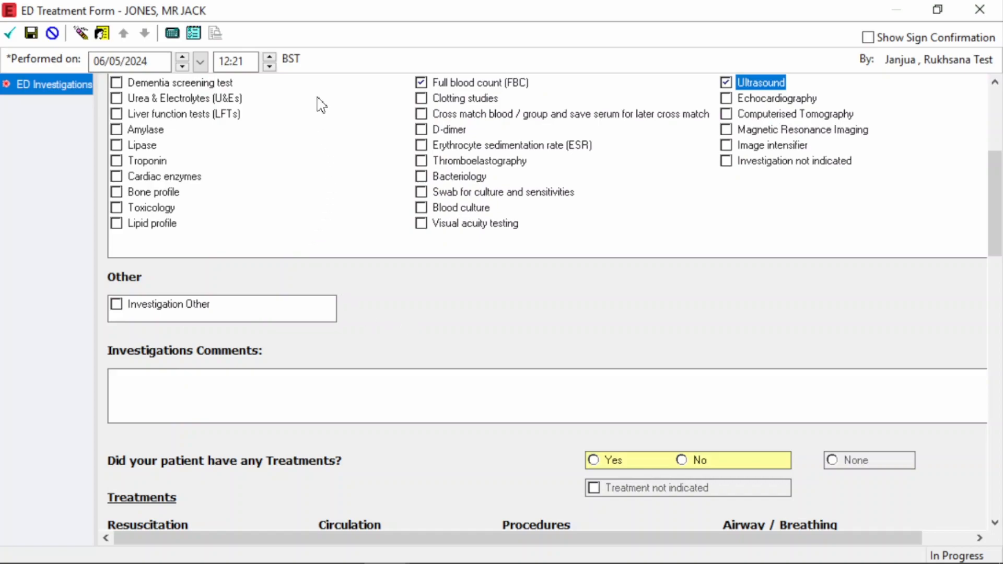
click(228, 392)
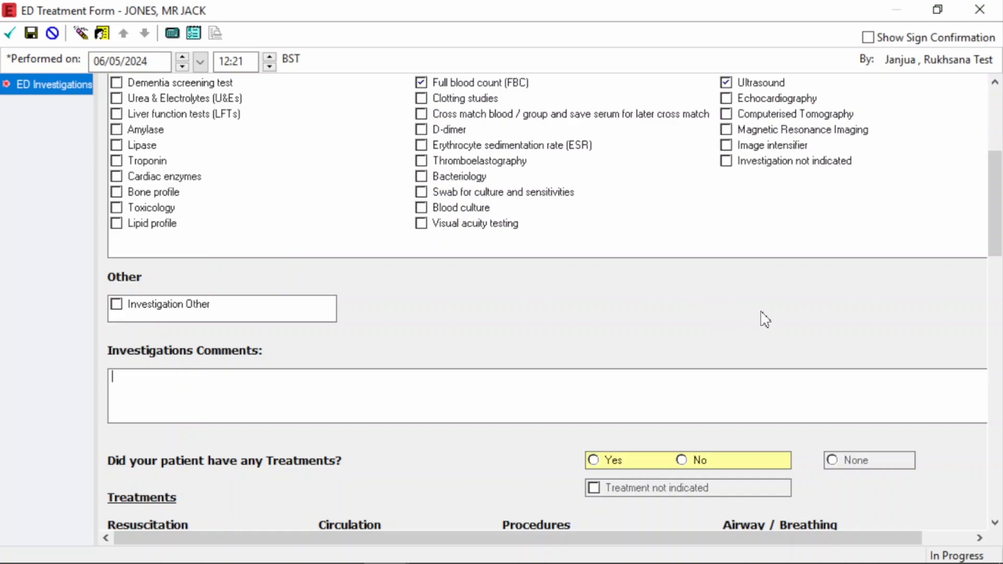
drag(998, 209, 1000, 266)
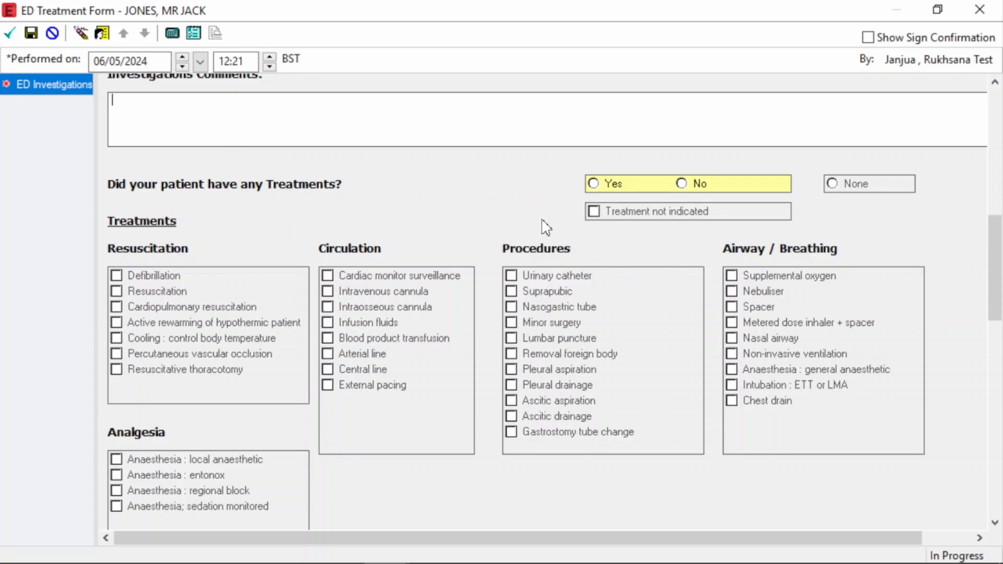
click(680, 183)
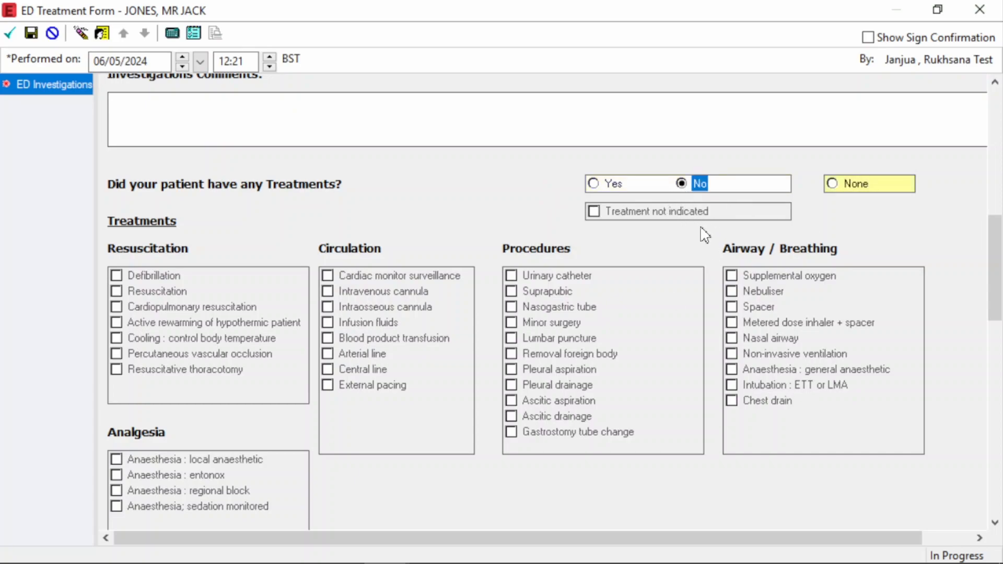
click(833, 184)
scroll(997, 287, down, 1)
drag(995, 281, 978, 139)
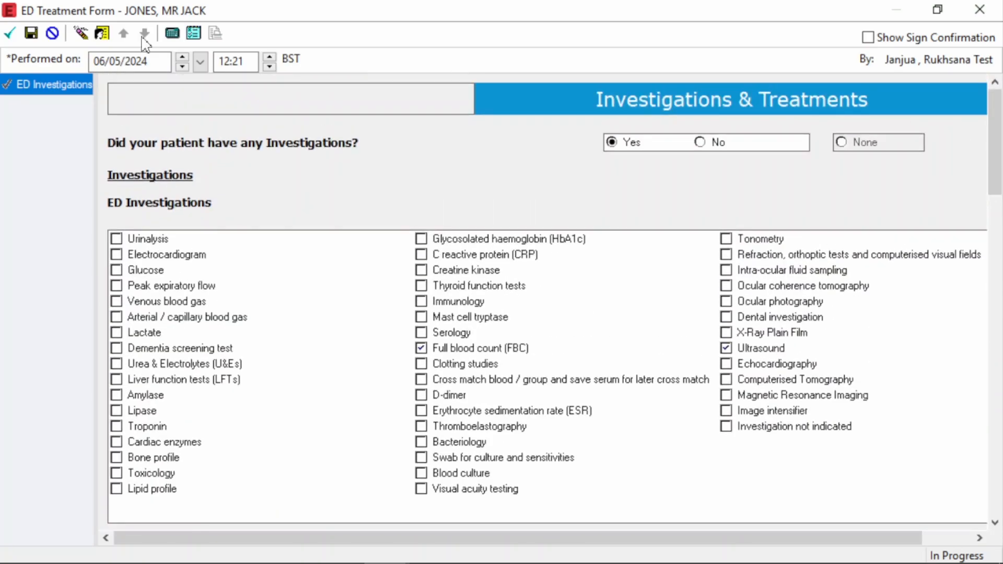
click(9, 38)
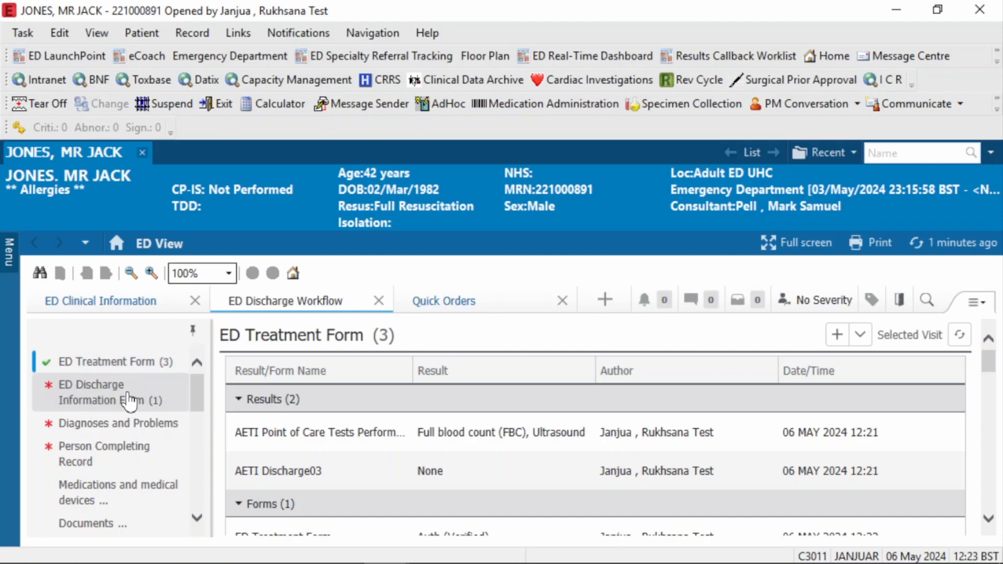
Step: Start a new ED Discharge Information Form and look over its required discharge details
click(99, 402)
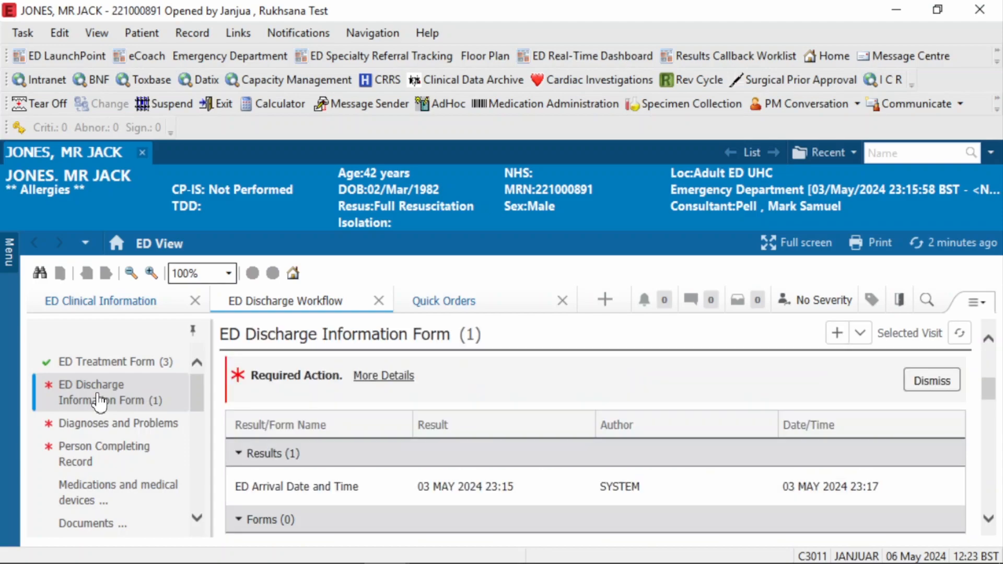
click(860, 333)
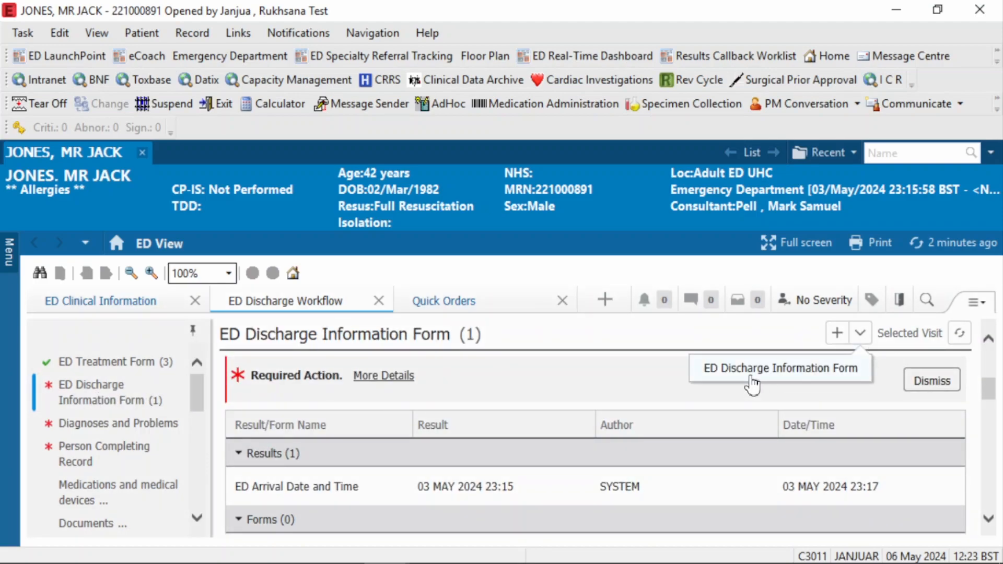
click(786, 381)
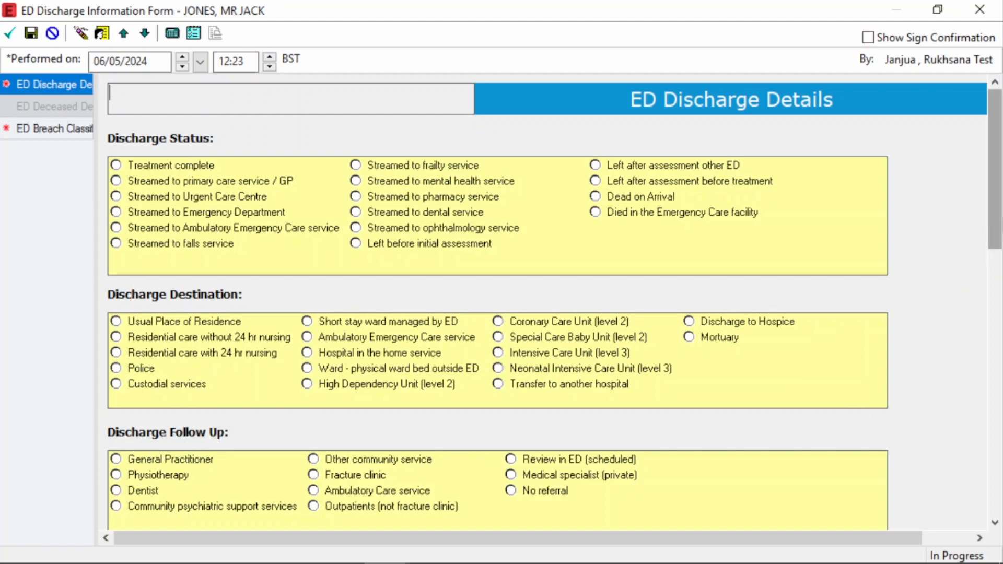
drag(998, 220, 998, 284)
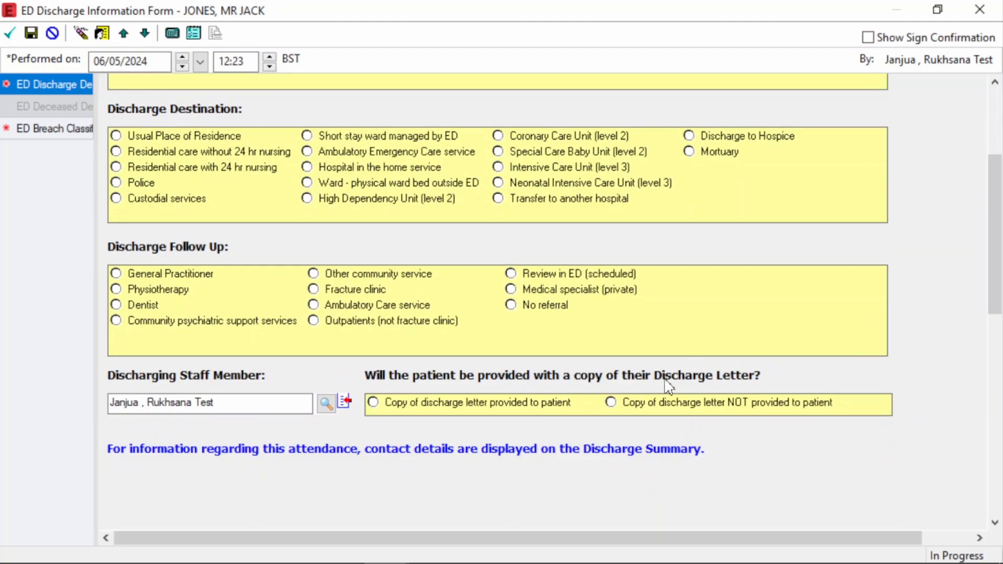
drag(995, 314, 1001, 238)
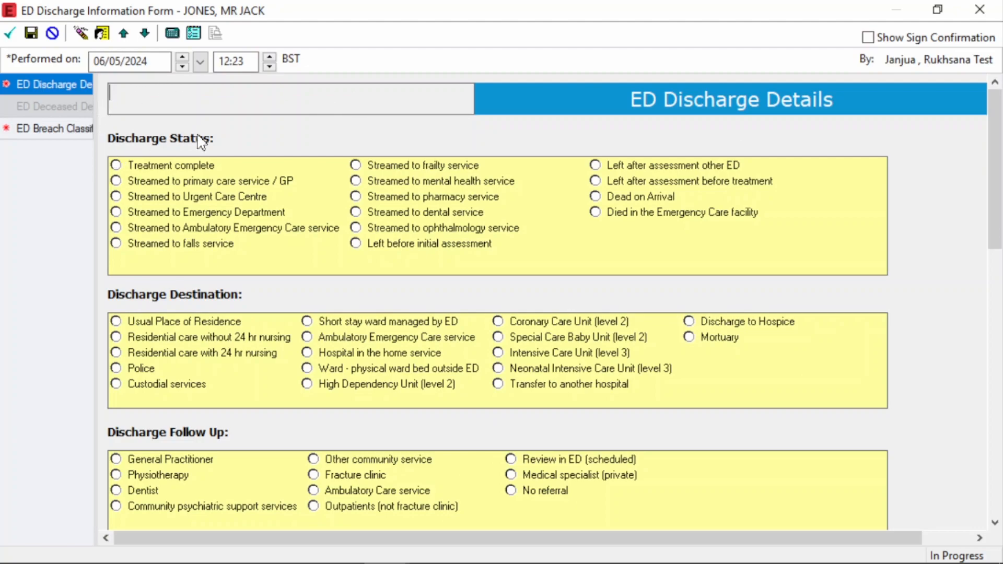
Step: Record Treatment complete, Usual Place of Residence and No referral as the discharge details, with a copy of the discharge letter provided to the patient
click(117, 166)
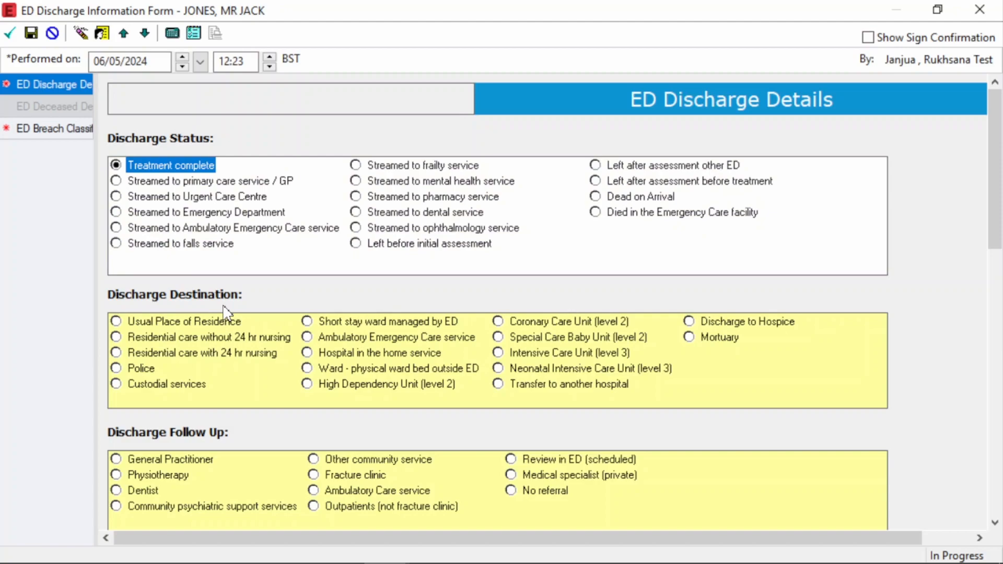
click(116, 322)
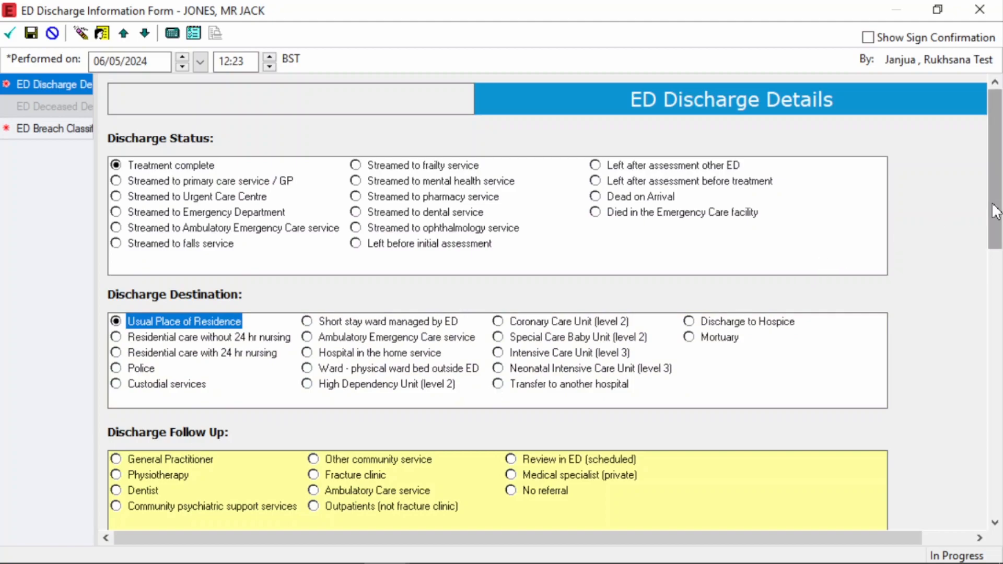
scroll(1000, 211, down, 2)
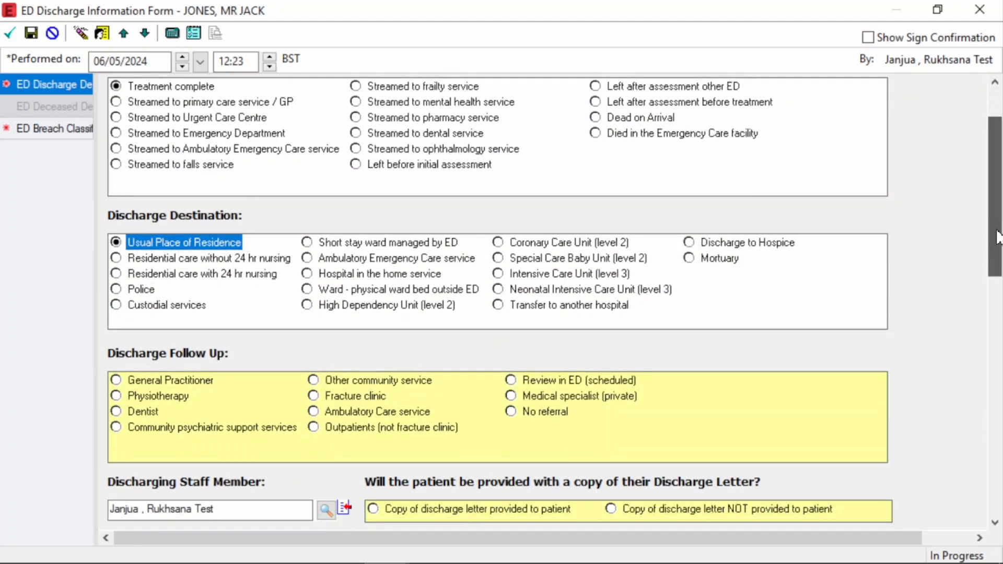
click(511, 413)
drag(996, 255, 996, 279)
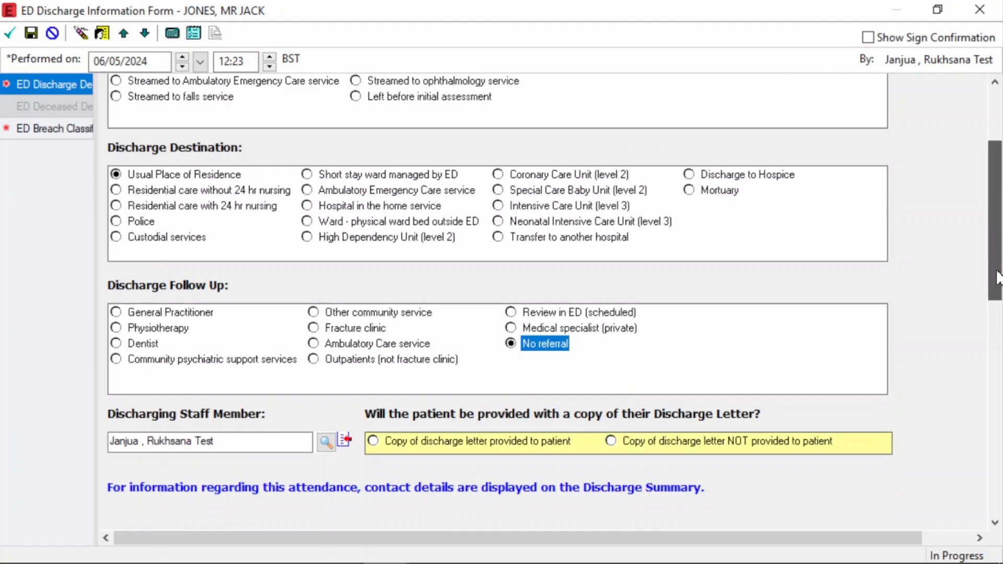
click(373, 441)
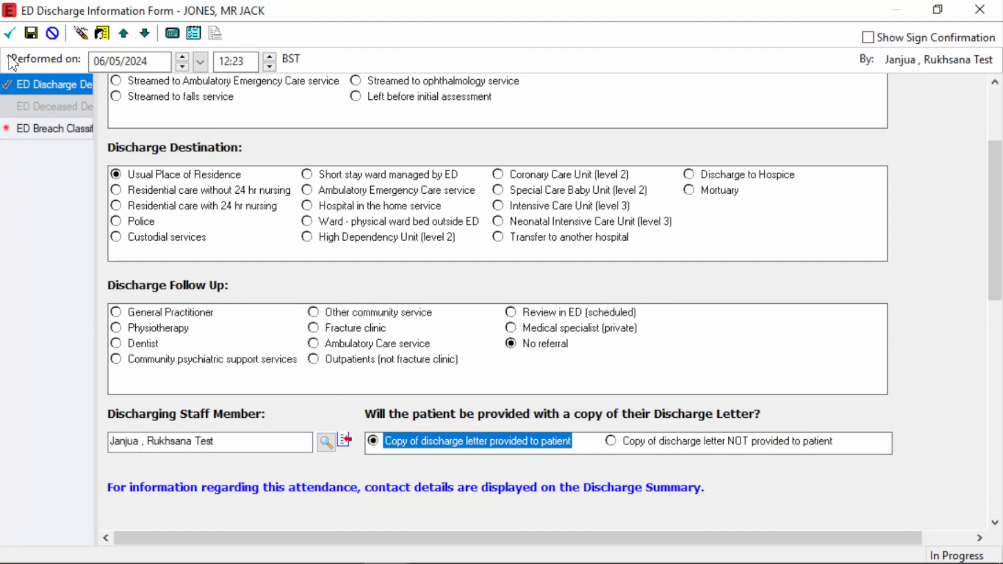
Step: Classify the breach as Delay to be seen and sign the ED Discharge Information Form
click(10, 33)
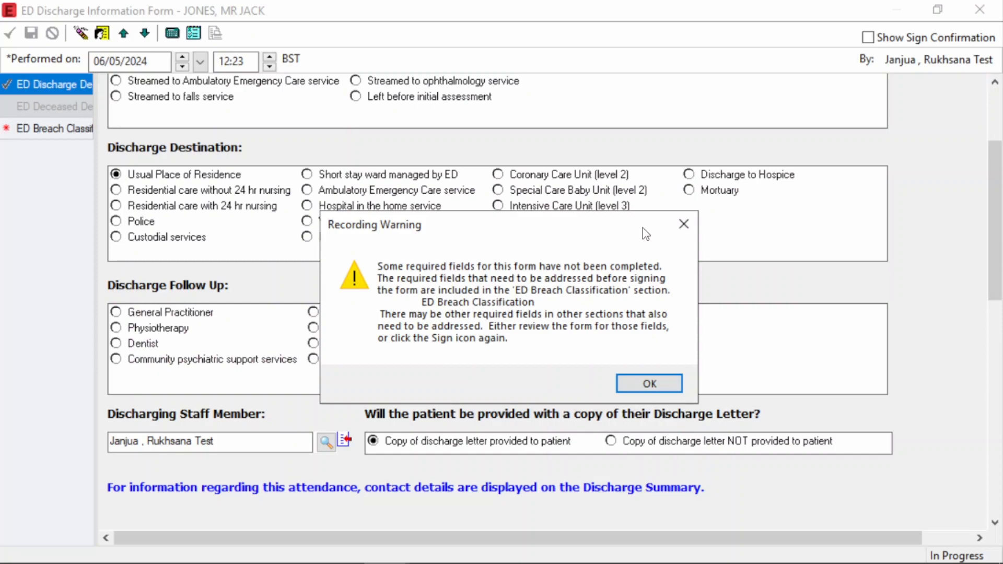
click(644, 388)
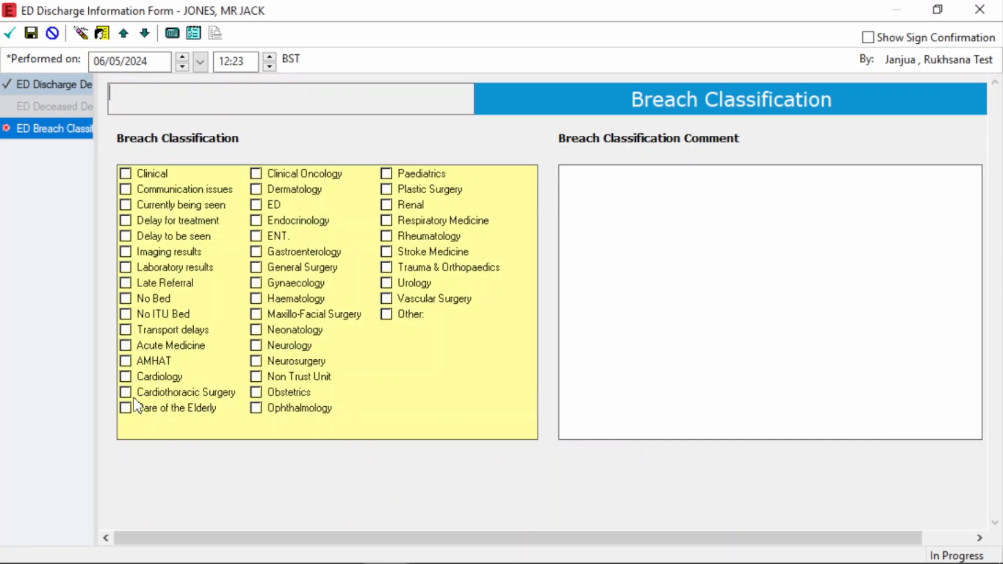
click(126, 236)
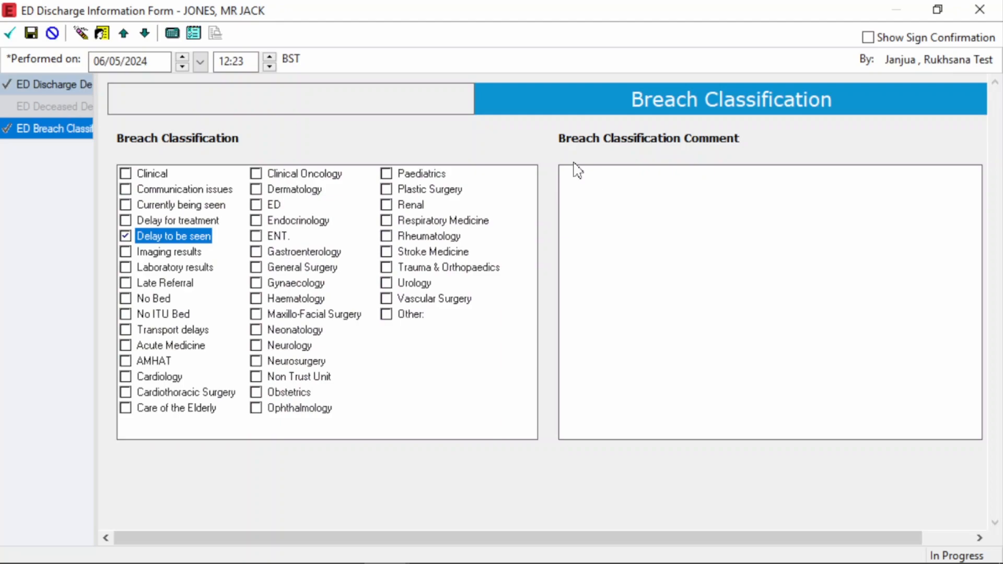
click(643, 195)
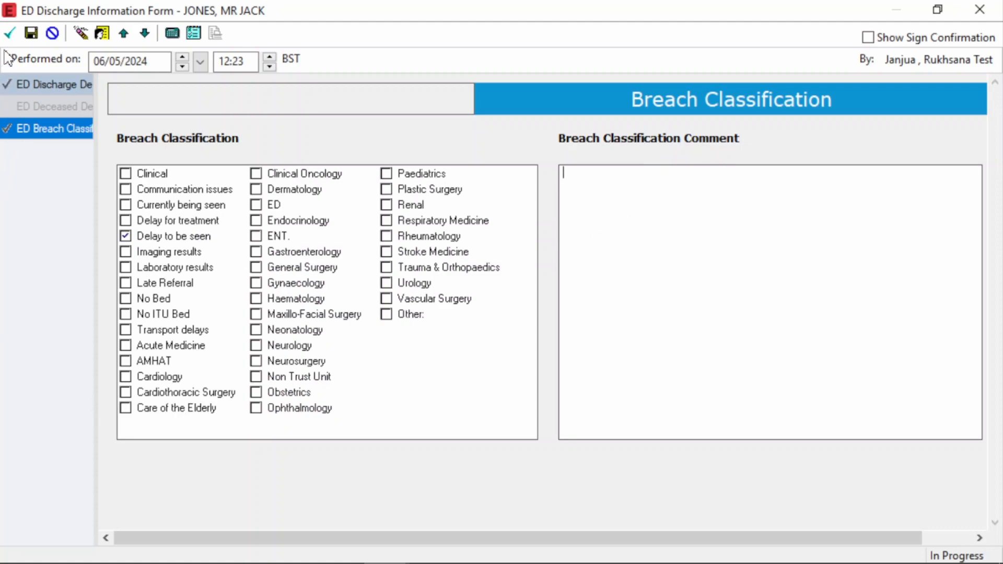
click(10, 33)
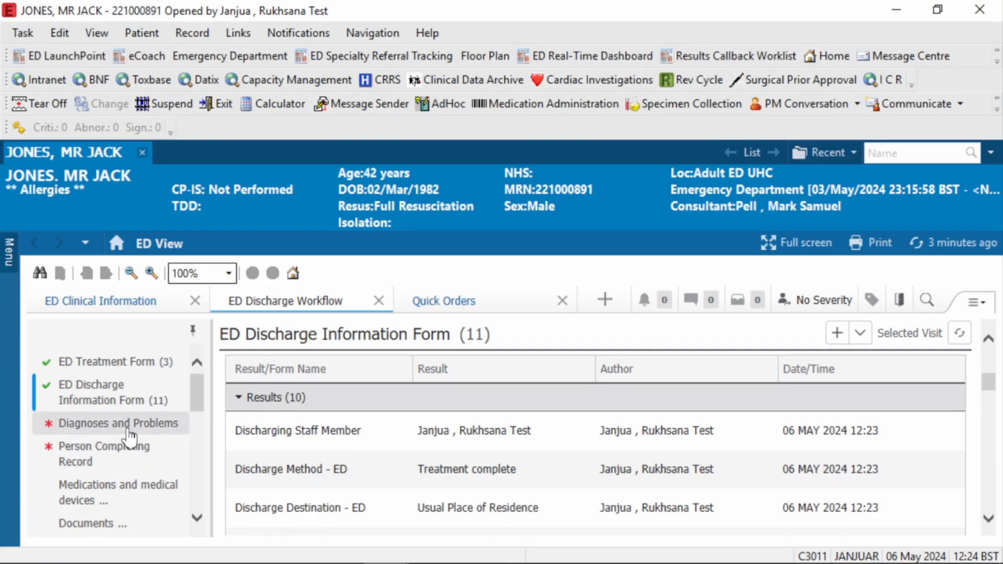
Step: Add Strain of abdominal muscle as a This Visit problem and document No Chronic Problems under Diagnoses and Problems
click(130, 436)
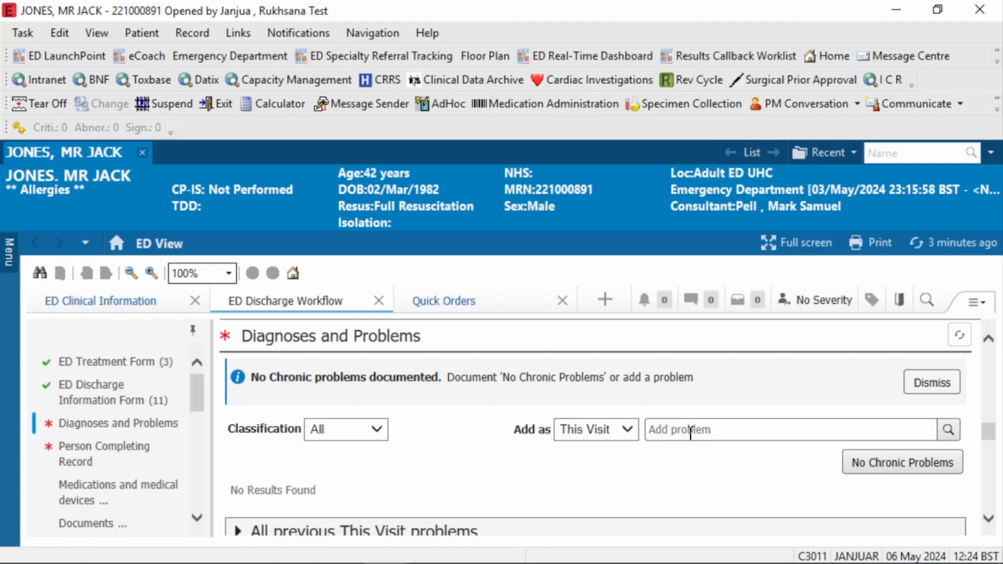
click(691, 433)
text(strain of abdo)
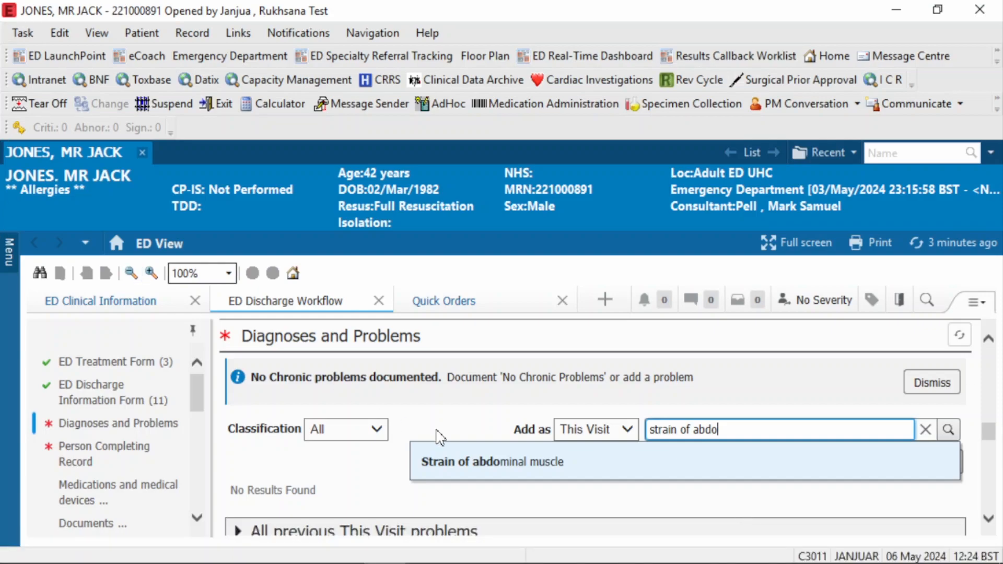
click(503, 473)
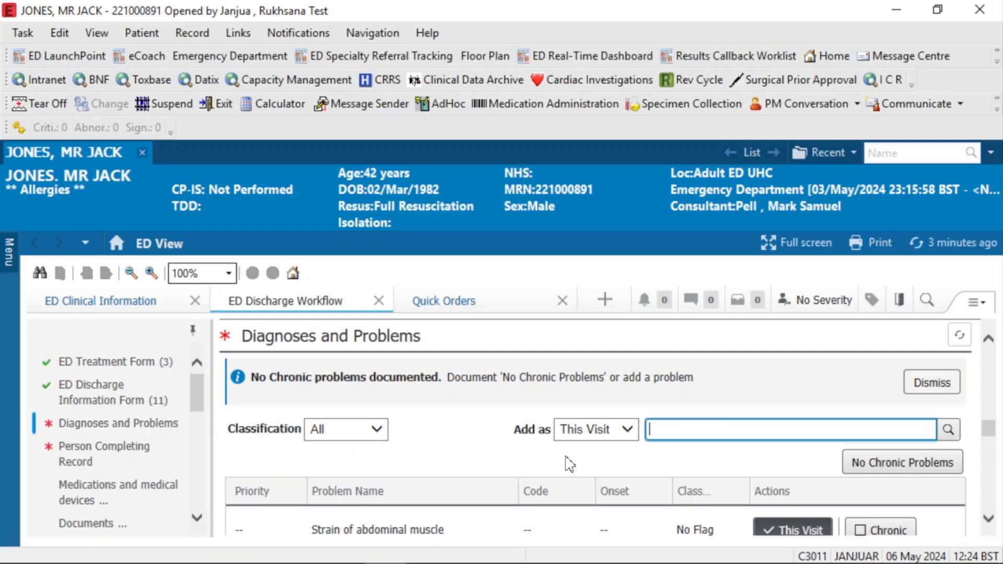
click(926, 471)
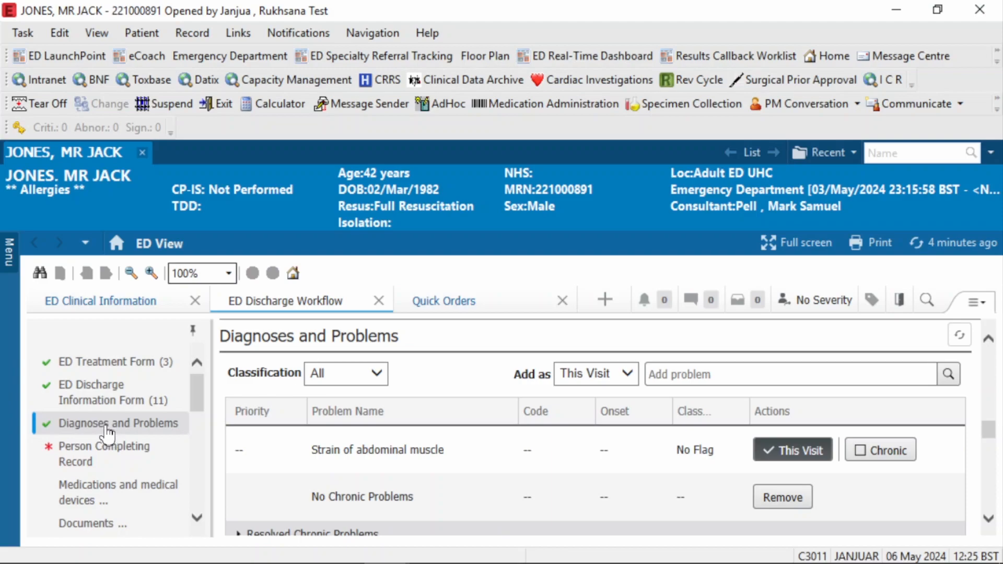
Step: Start a new ED Person Completing Record form from the Person Completing Record section
click(87, 466)
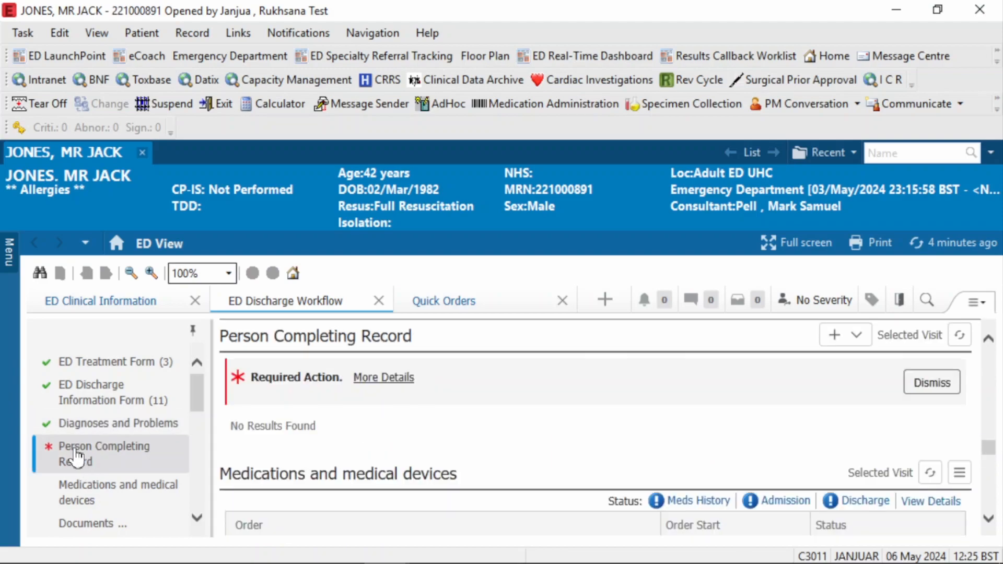
click(856, 336)
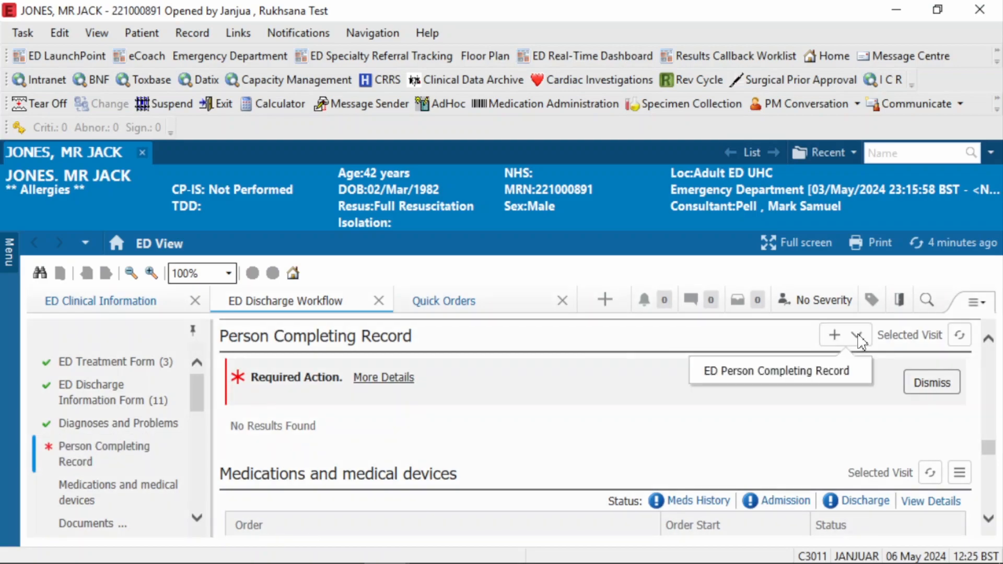
click(804, 378)
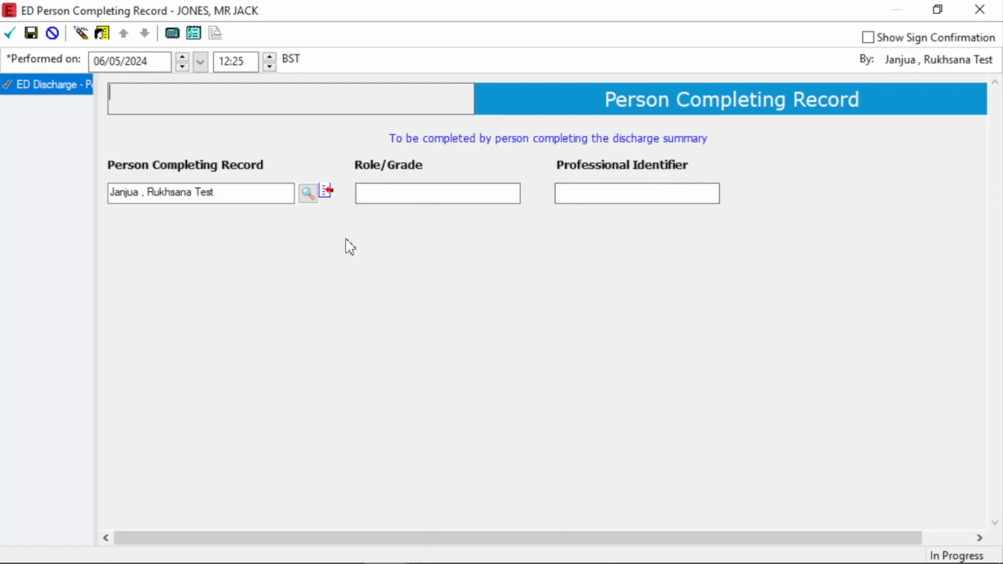
Step: Sign the ED Person Completing Record form and create an ED Discharge Summary note for the patient
click(10, 36)
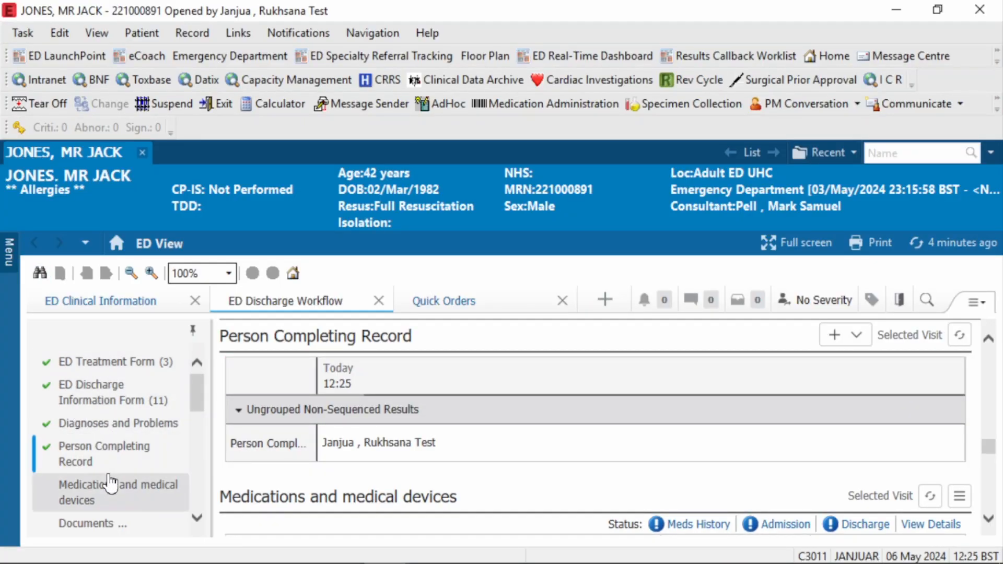
scroll(198, 402, down, 8)
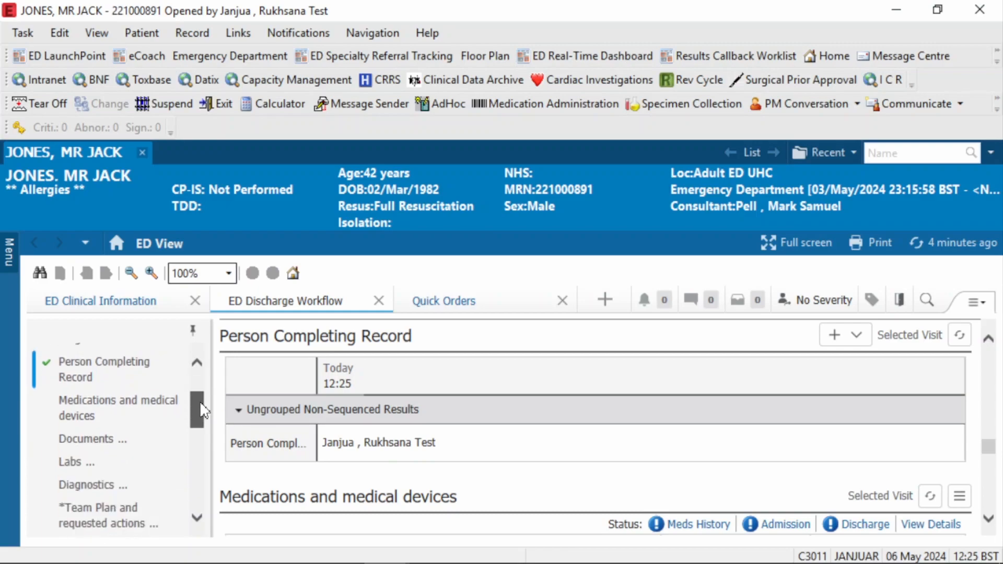
scroll(134, 472, down, 3)
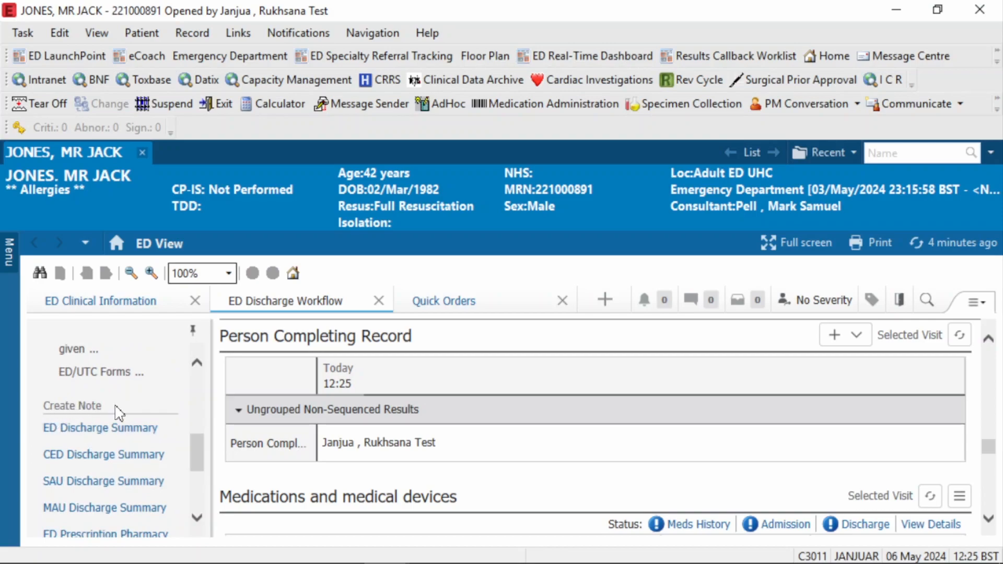
scroll(155, 416, down, 1)
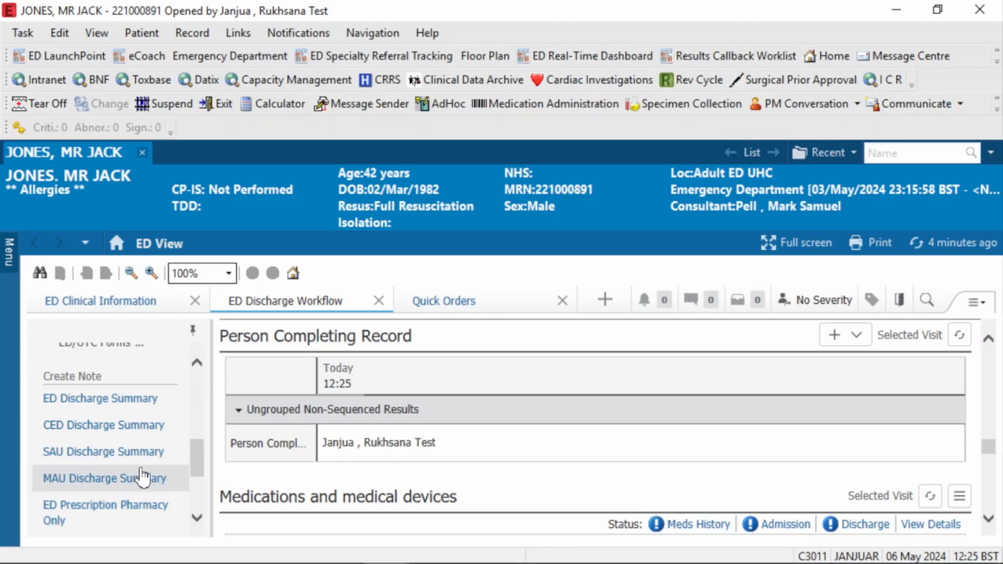
scroll(142, 463, up, 1)
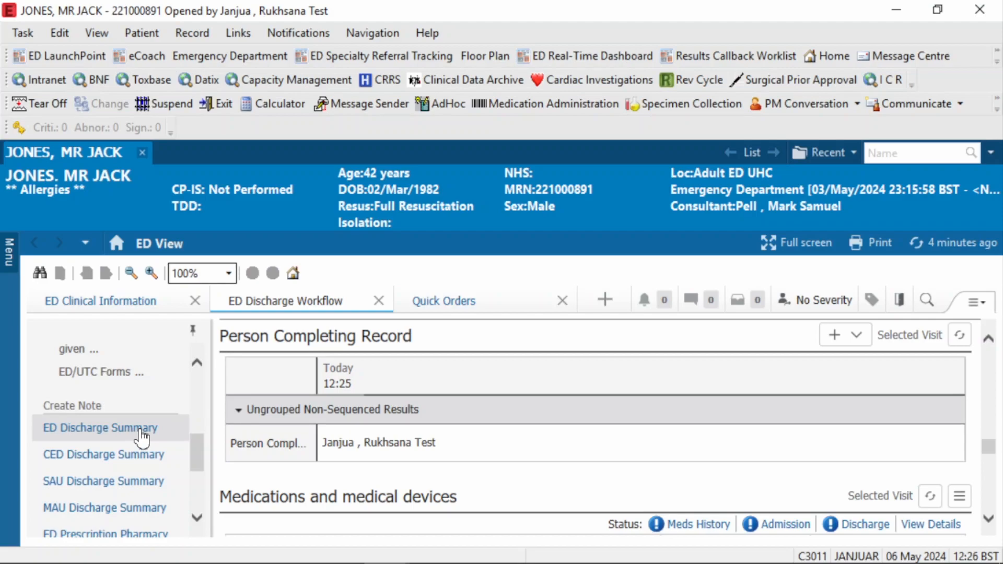
click(101, 438)
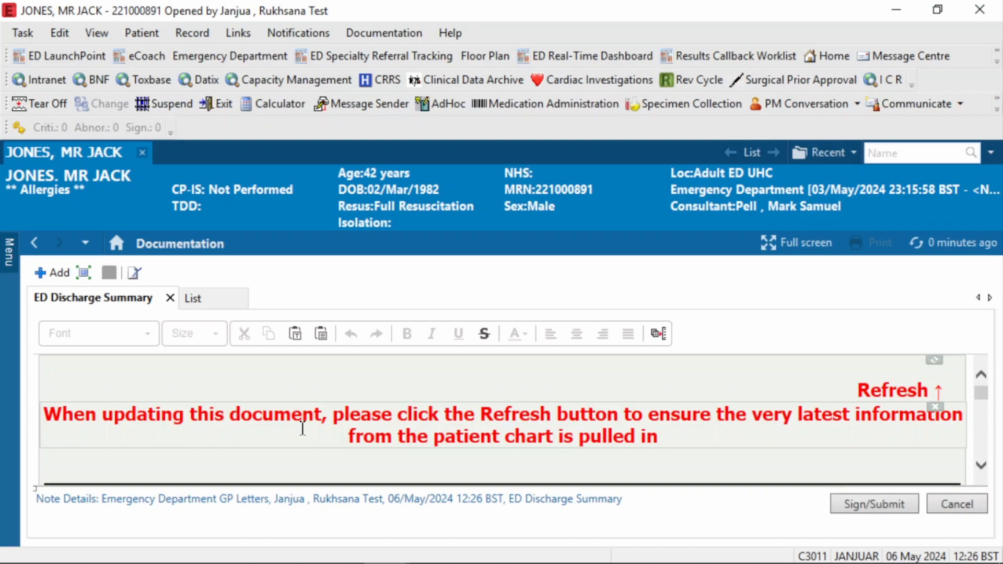
Step: Check the ED Discharge Summary from Patient and Visit Information through Diagnoses, and sign the note
scroll(305, 430, down, 4)
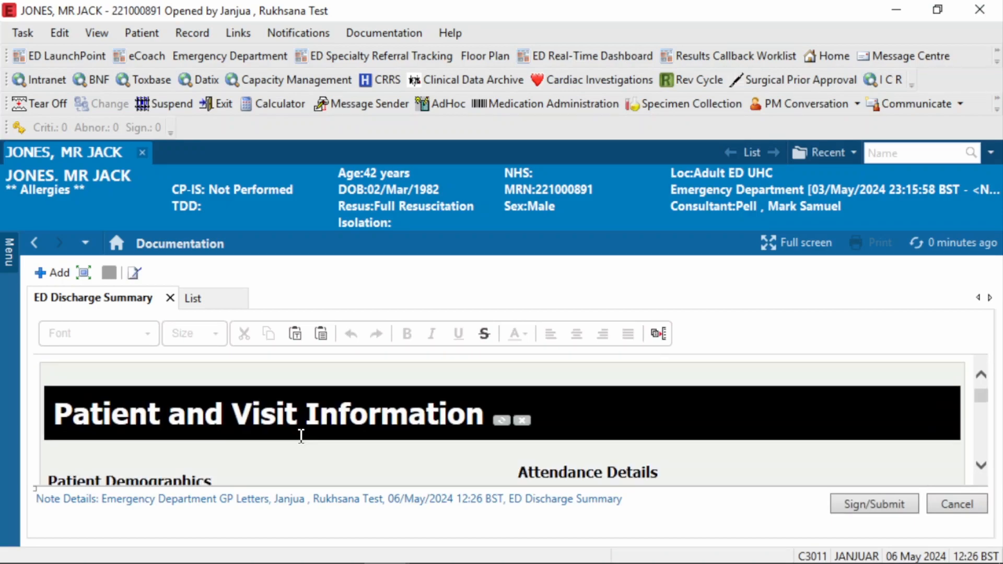
scroll(294, 433, down, 5)
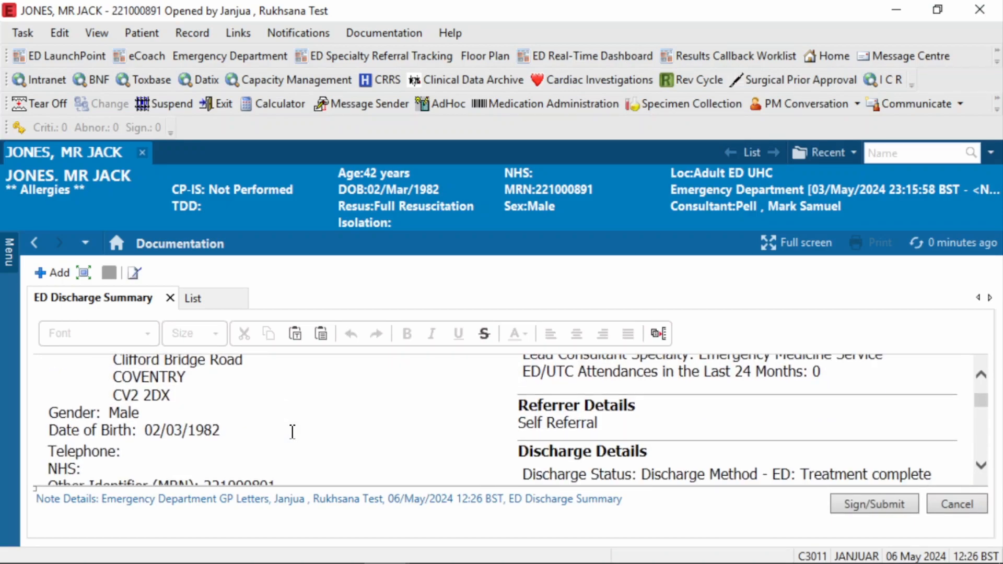
scroll(293, 432, down, 4)
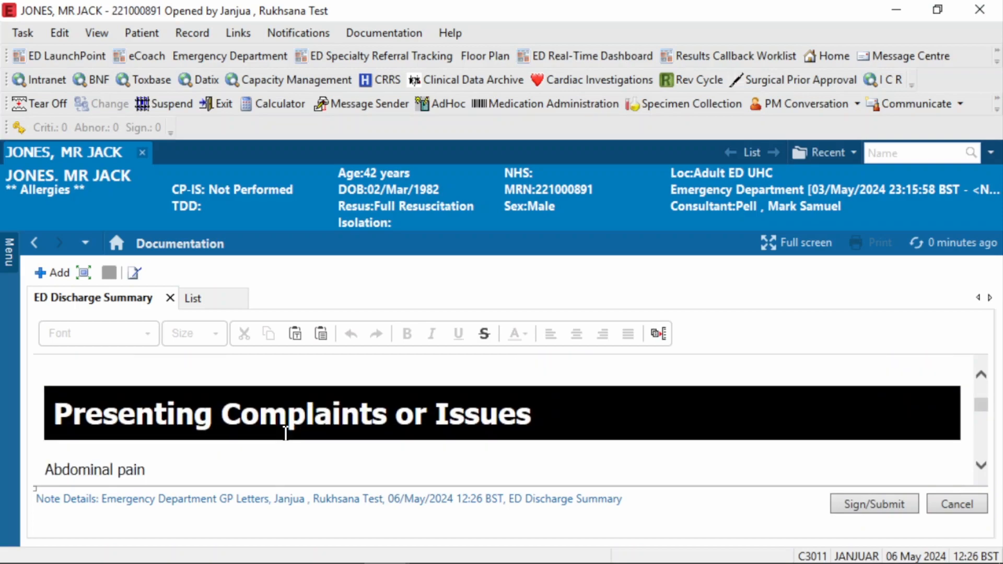
scroll(277, 430, down, 4)
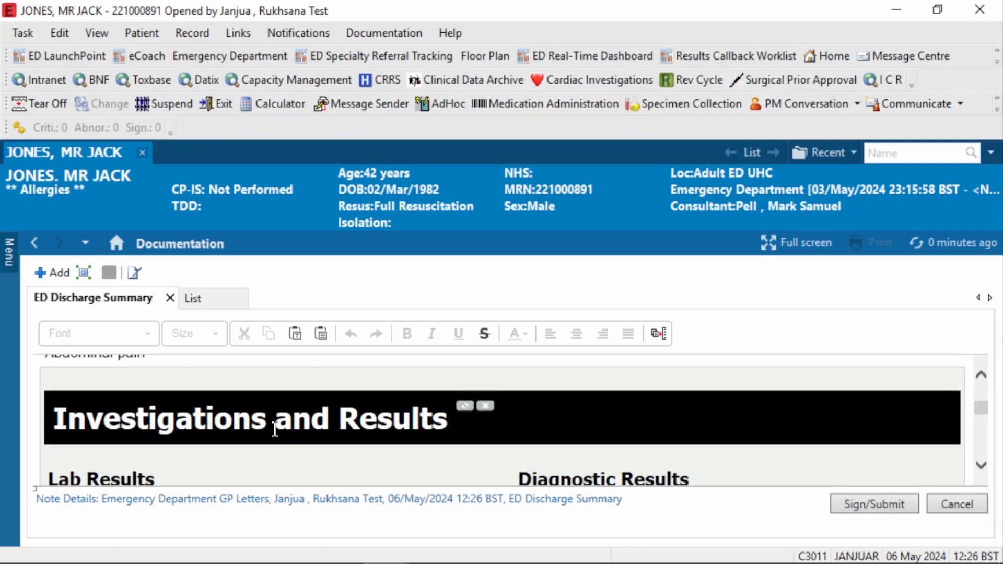
scroll(273, 429, down, 4)
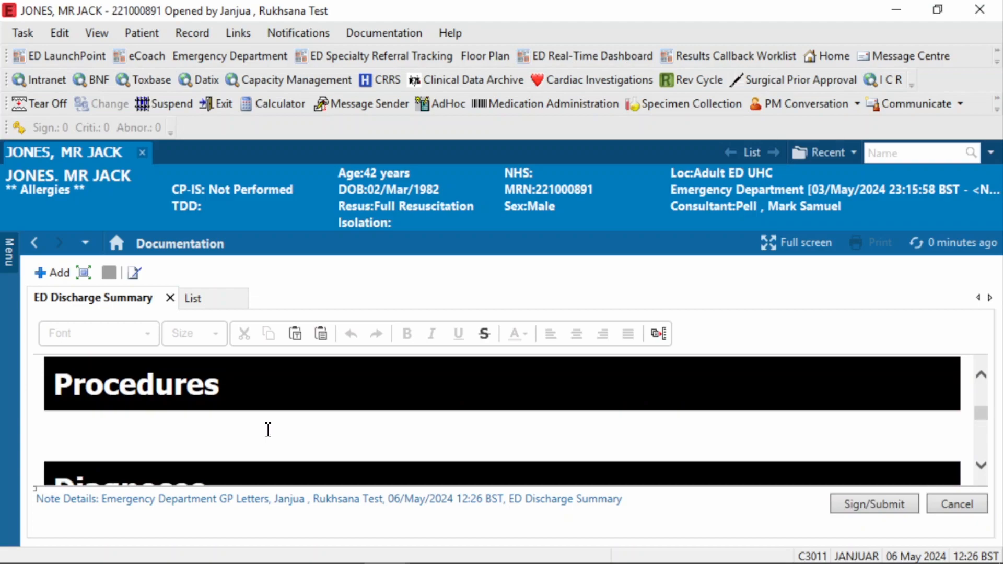
scroll(351, 427, down, 3)
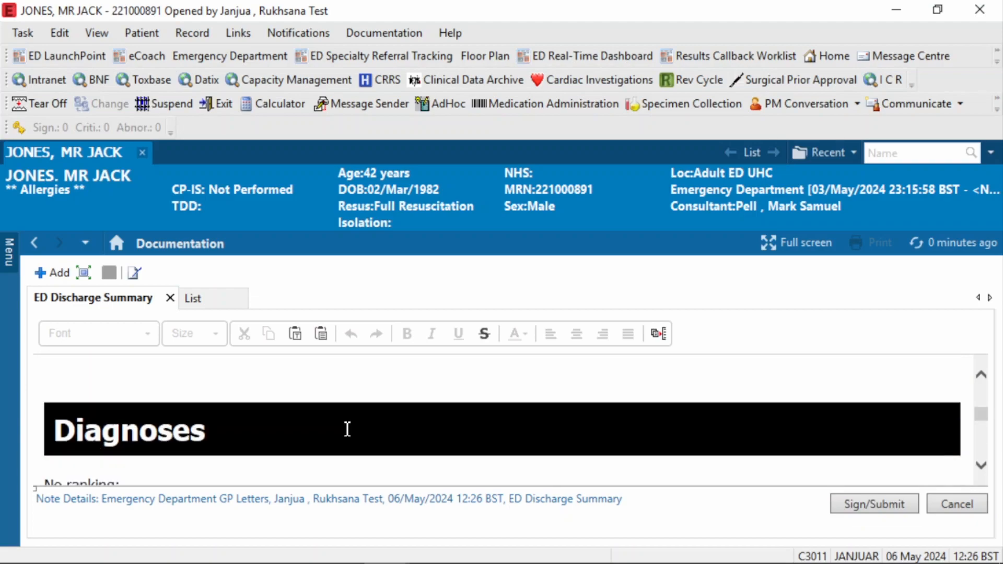
click(899, 506)
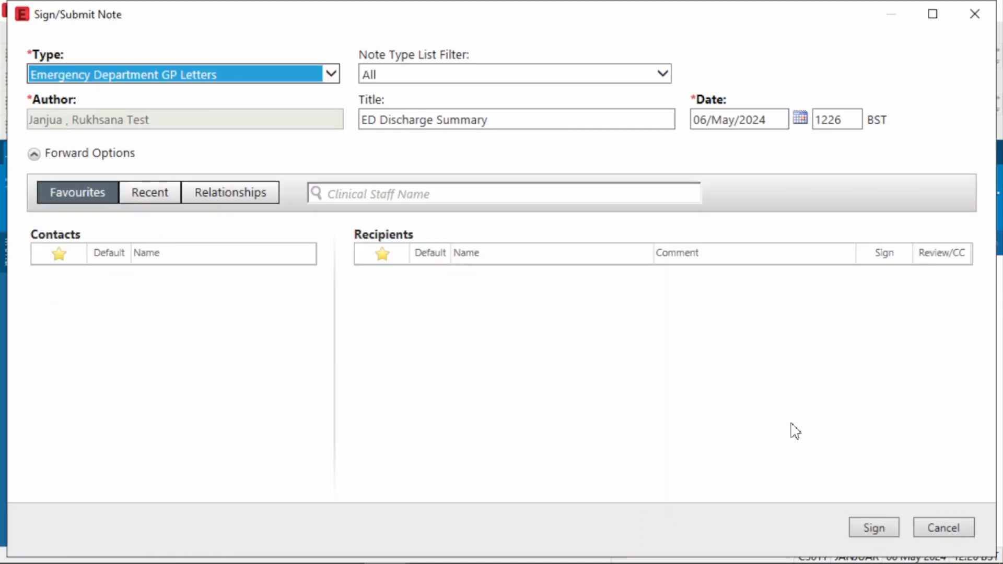
click(883, 529)
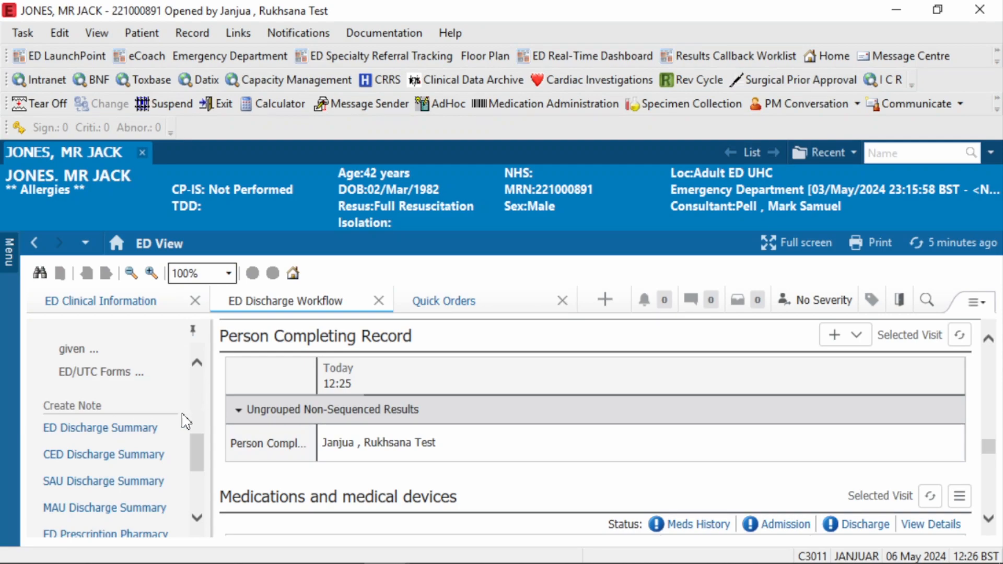
Step: Find the completed ED Discharge Summary among the visit's Documents and open it for viewing
drag(198, 451, 202, 408)
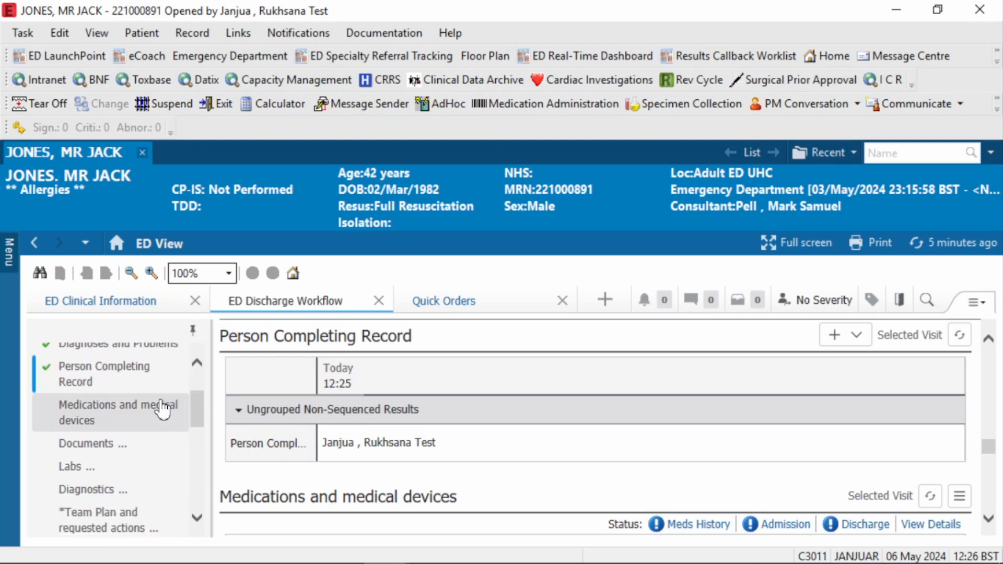
click(87, 449)
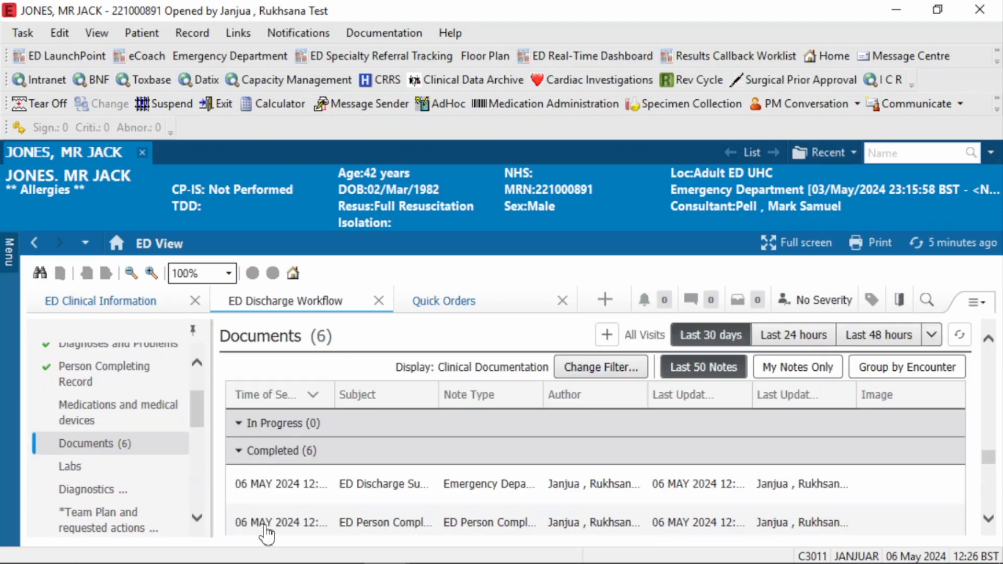
scroll(402, 505, down, 1)
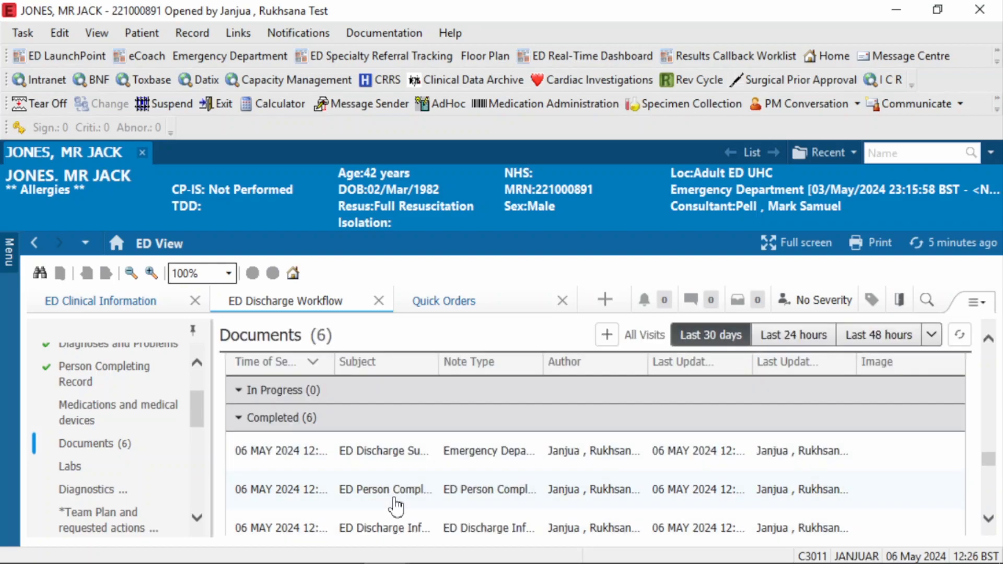
scroll(403, 466, down, 1)
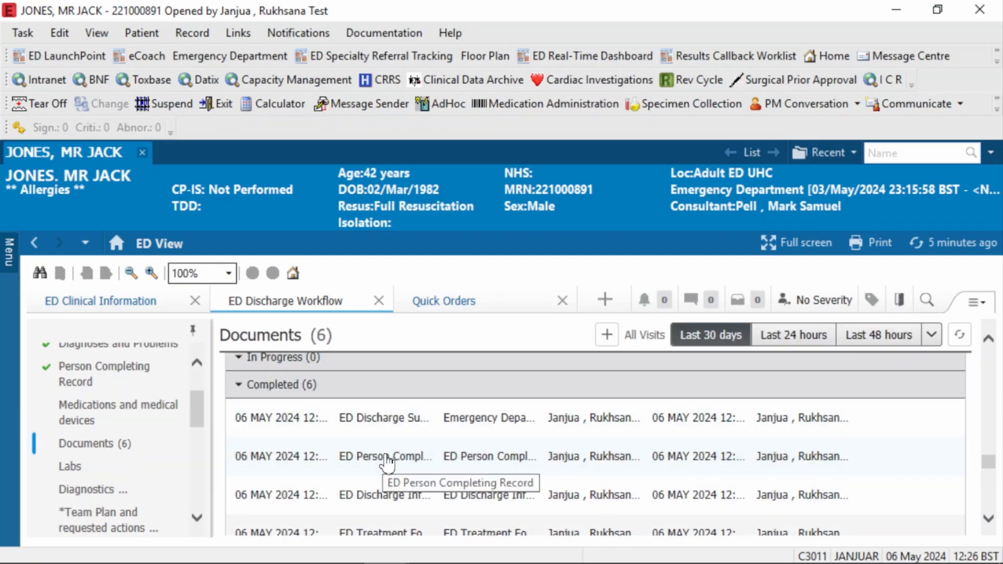
scroll(391, 468, down, 1)
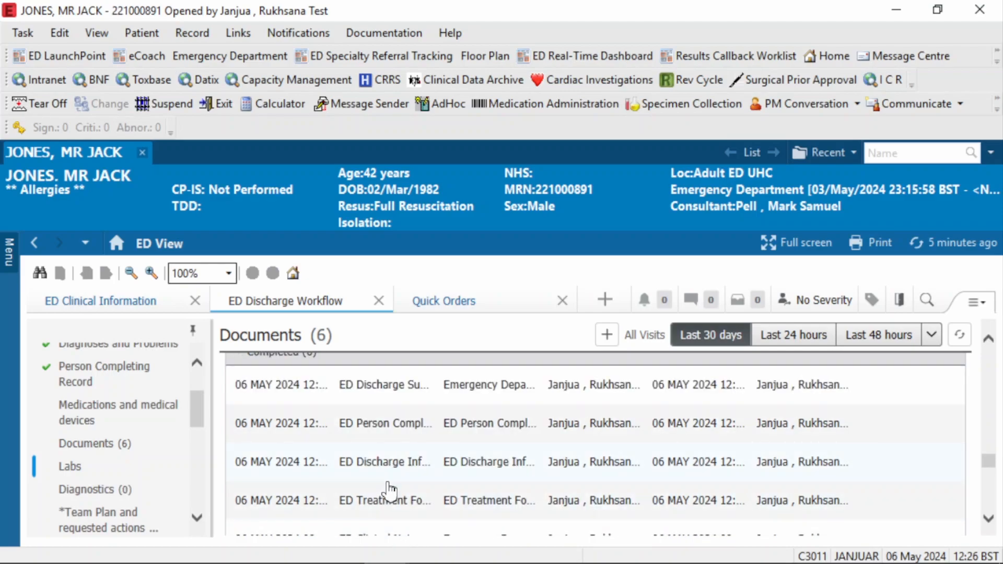
click(382, 390)
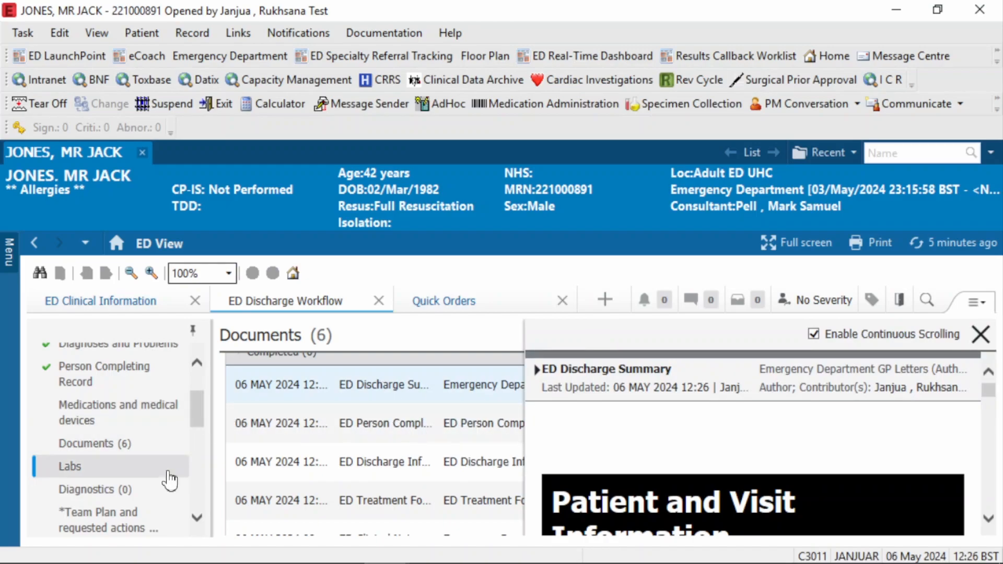
Step: Open the Discharge/Transfer Outside Trust form and check the discharge method, destination, follow-up, date and time
scroll(156, 475, down, 5)
scroll(149, 476, down, 3)
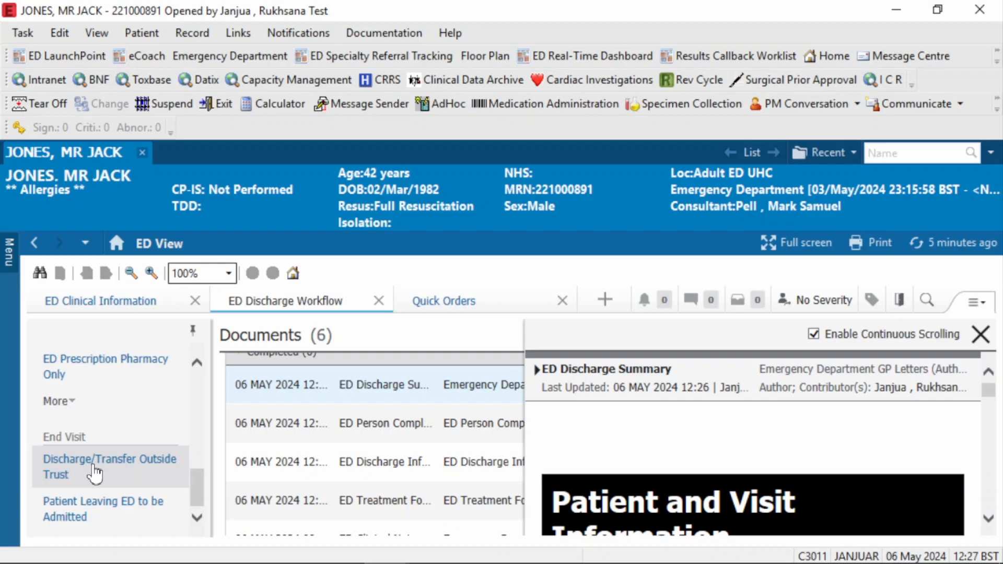
click(94, 472)
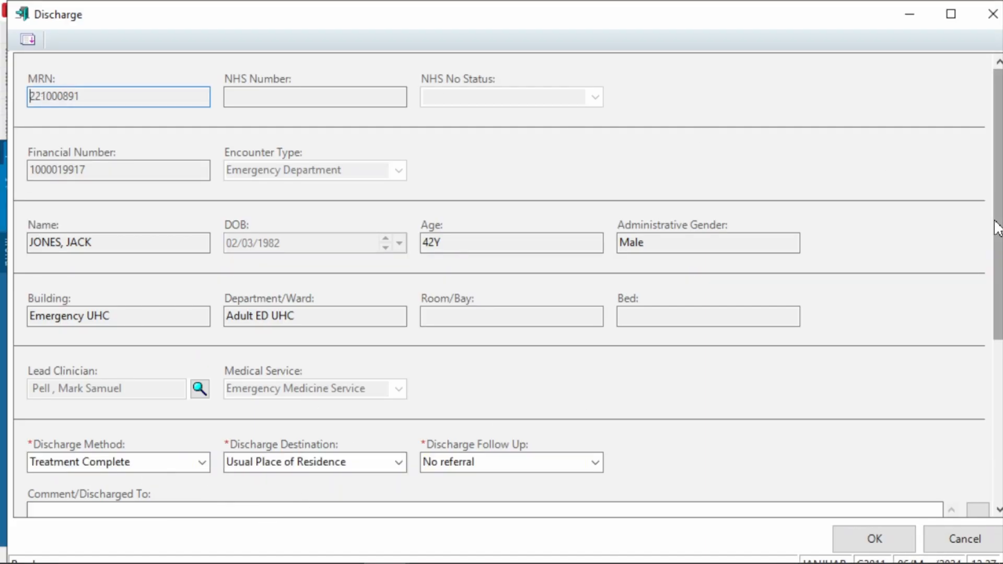
drag(997, 224, 999, 243)
drag(1002, 283, 261, 352)
drag(11, 510, 352, 490)
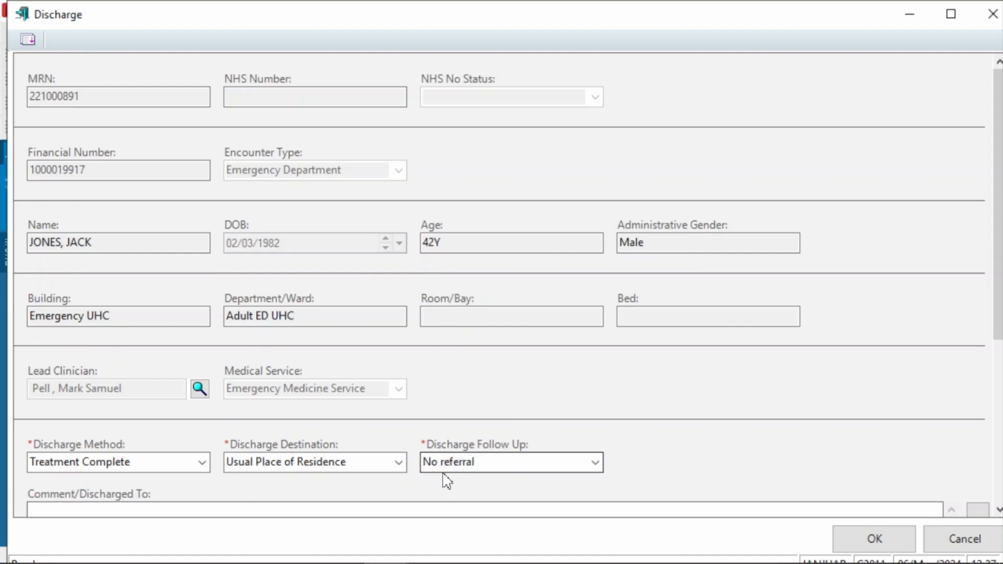
drag(998, 334, 999, 497)
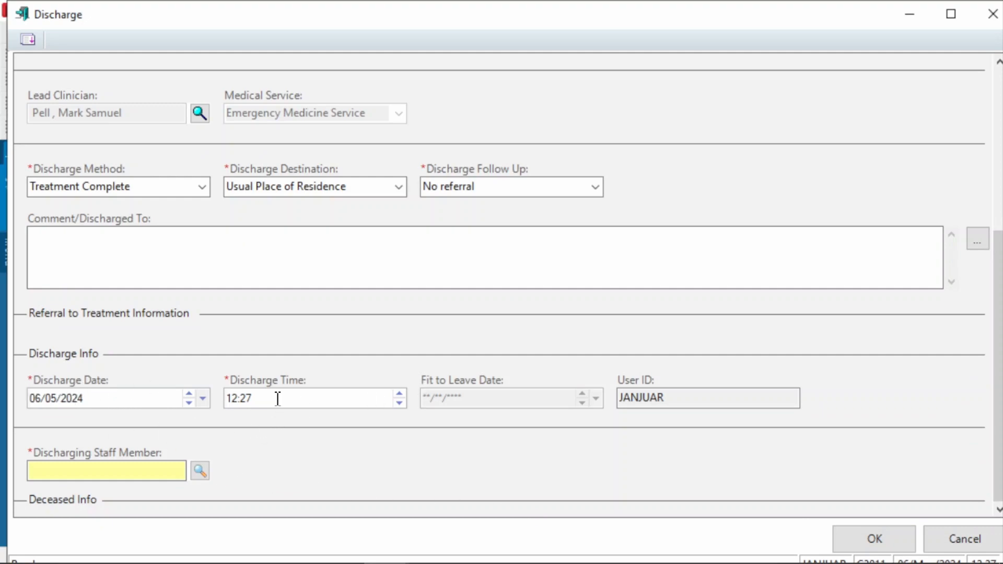
Step: Look up the discharging clinician by surname, select them as Discharging Staff Member, and confirm the patient's discharge
click(120, 468)
text(janjuar)
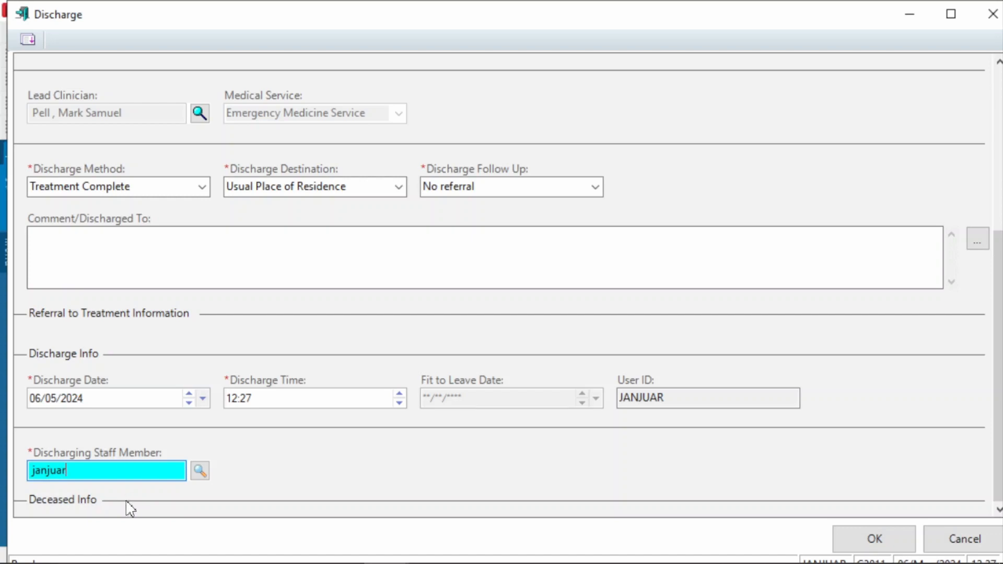
key(BackSpace)
click(200, 471)
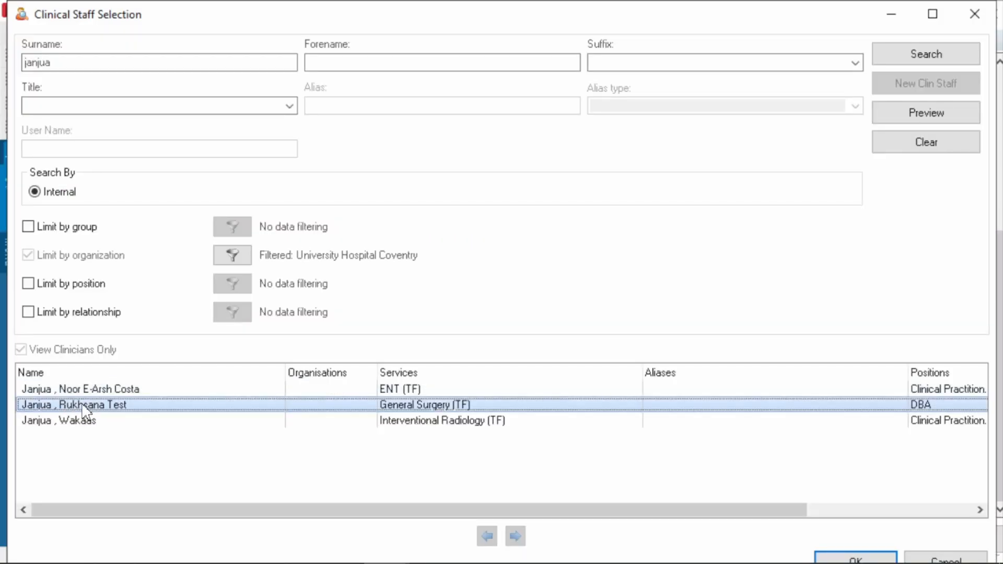
double_click(82, 404)
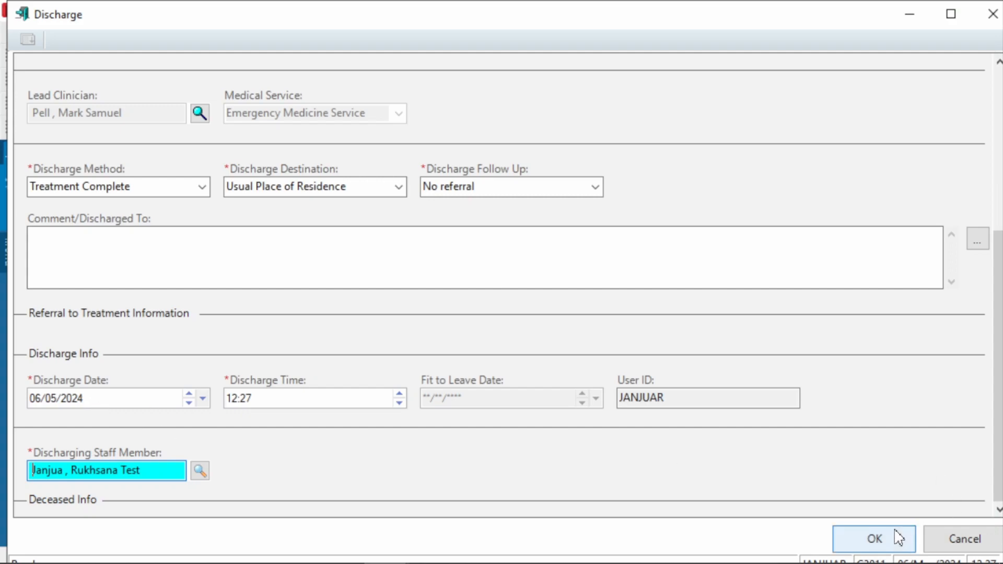
click(888, 543)
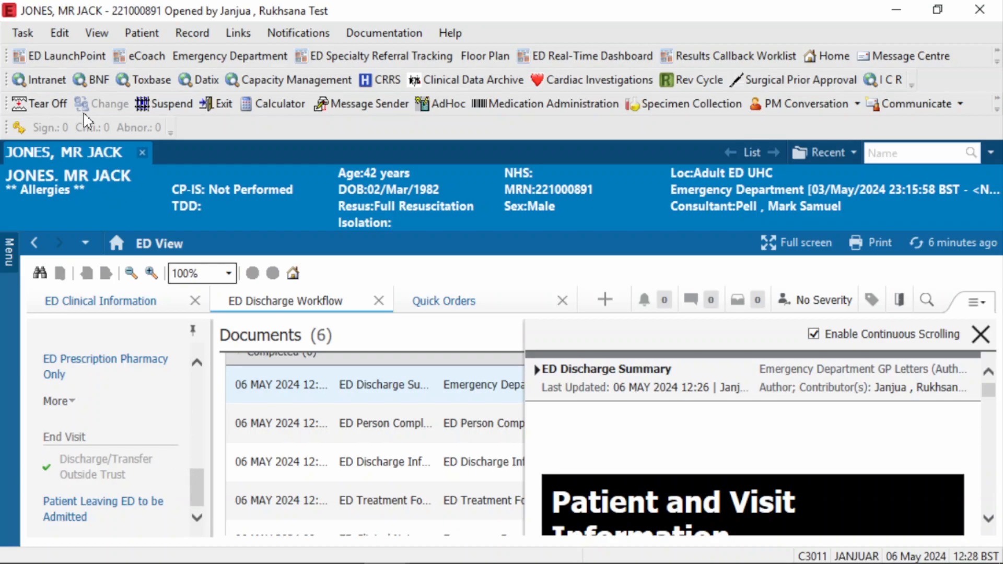
Step: Return to ED LaunchPoint and view the Left Department list for the discharged patient
click(72, 54)
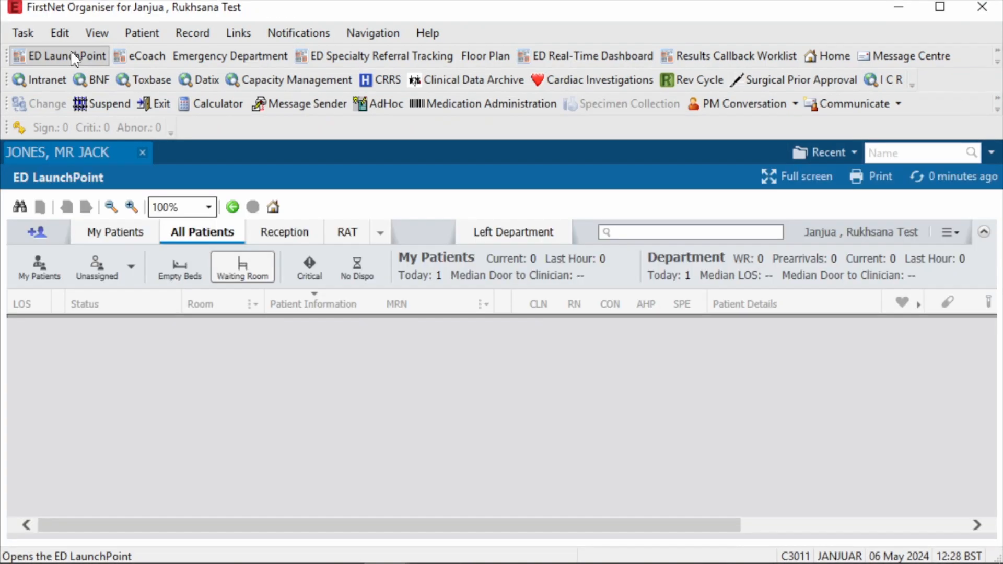
click(535, 241)
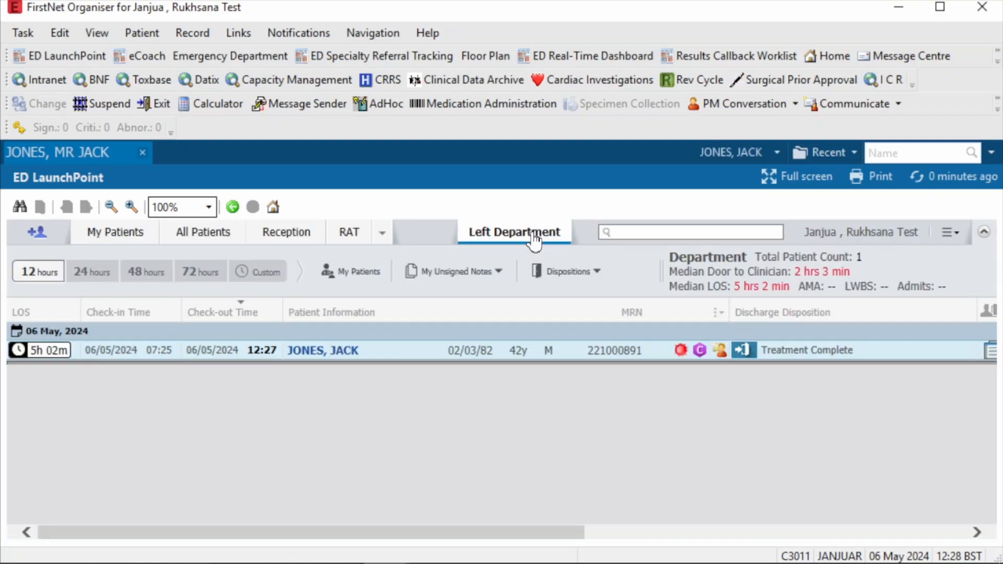